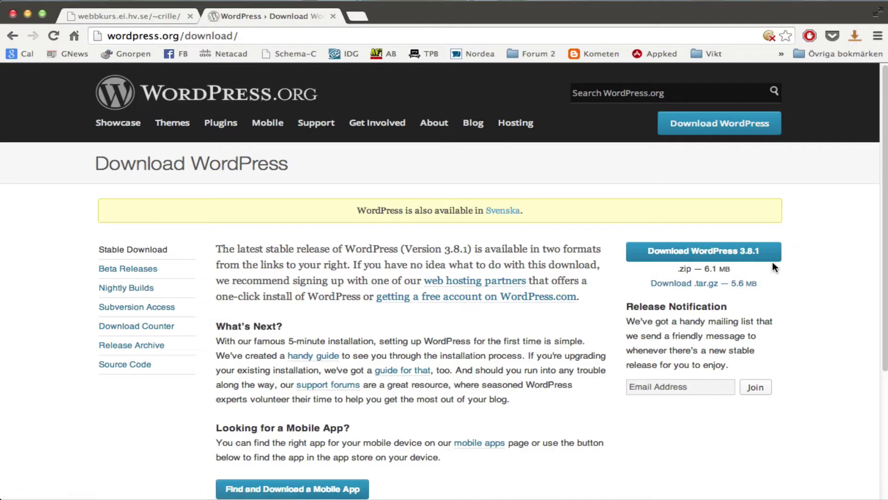
Download the wordpress-3.8.1.zip package from the wordpress.org download page.
left_click(721, 257)
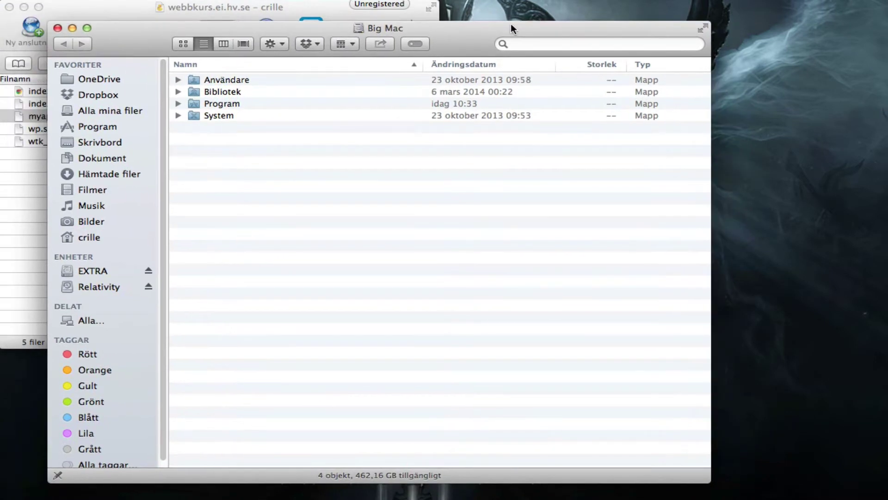
Extract wordpress-3.8.1.zip in the Hämtade filer folder with The Unarchiver.
left_click_drag(510, 24, 506, 20)
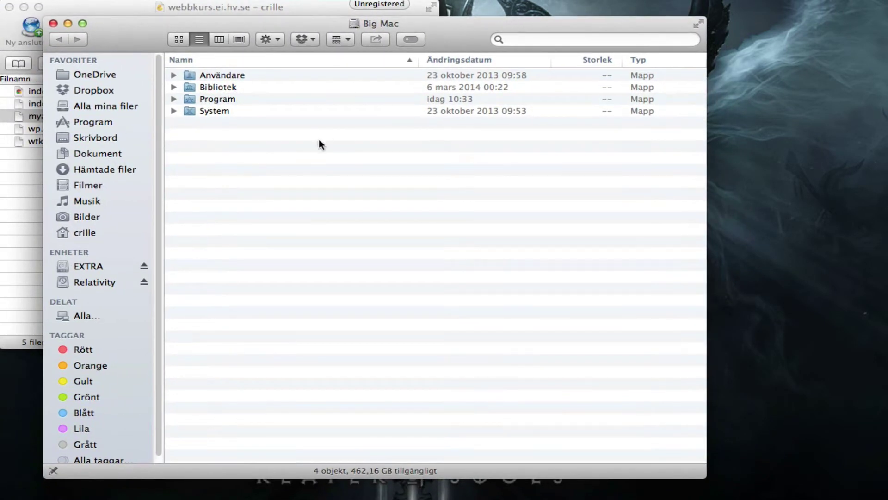
left_click(114, 170)
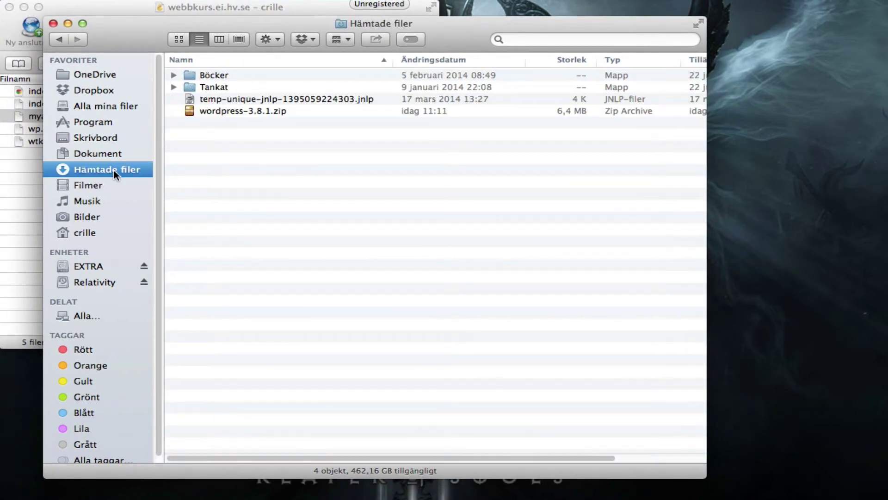
double_click(237, 111)
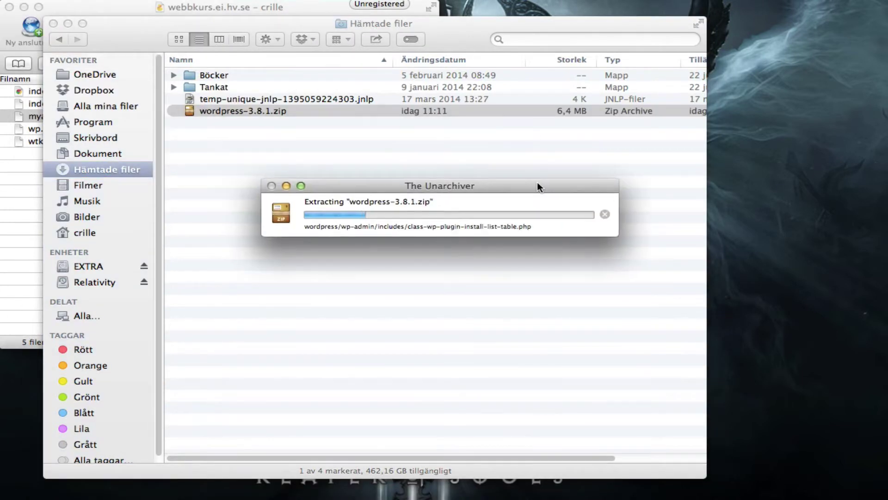
left_click_drag(537, 181, 458, 139)
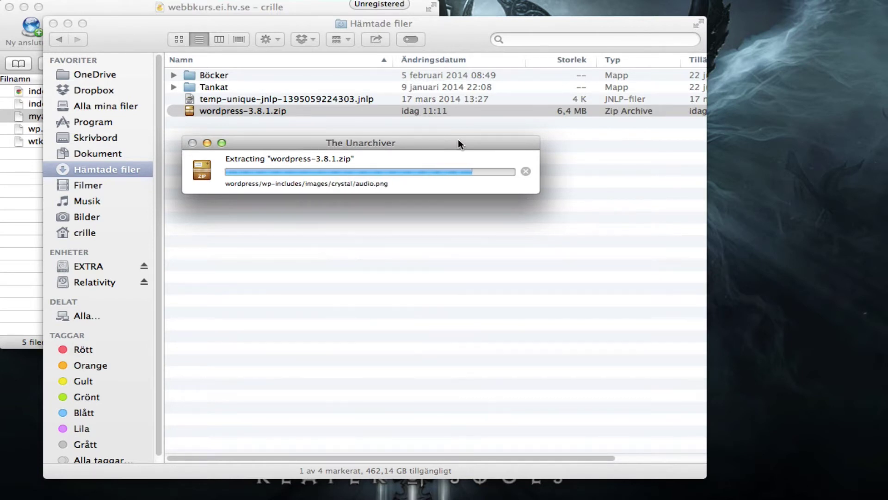
key("ctrl+Right")
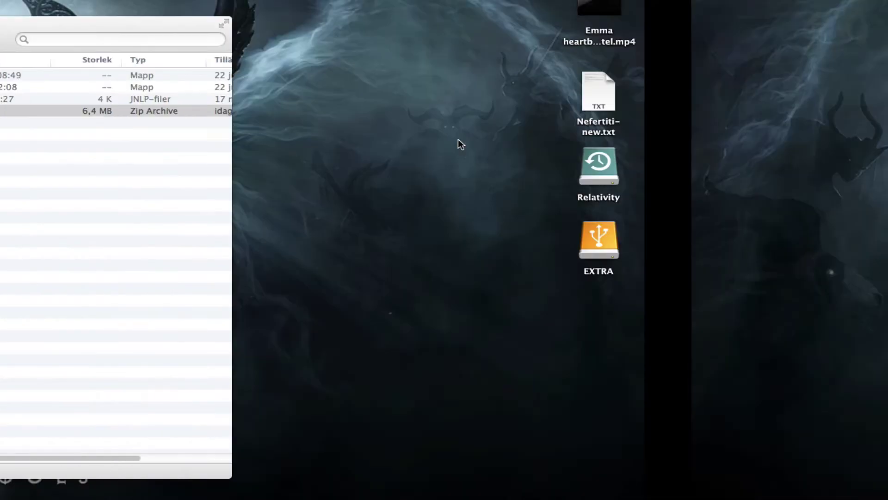
key("ctrl+Left")
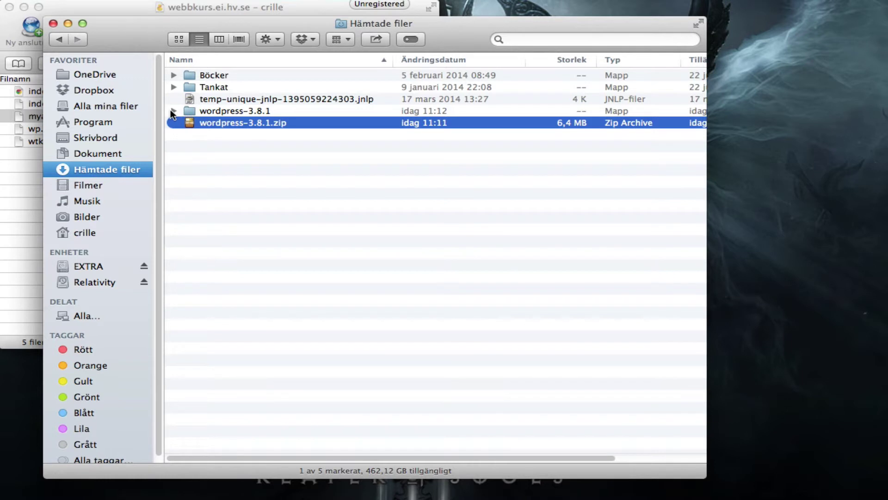
Rename the wordpress subfolder inside wordpress-3.8.1 to 'sajt'.
left_click(242, 126)
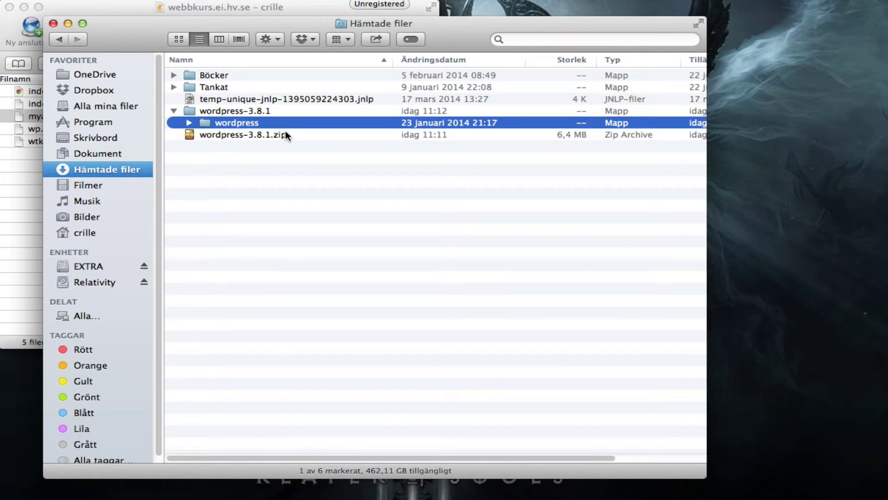
key("Return")
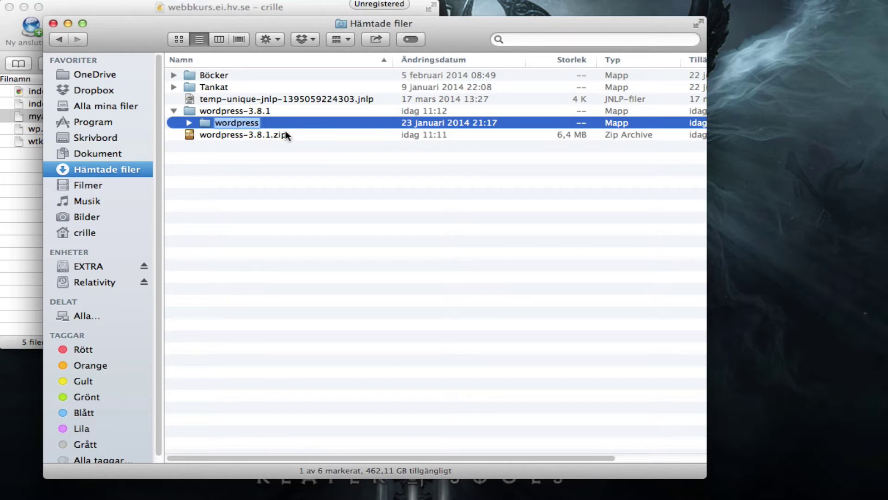
type("sajt")
key("Return")
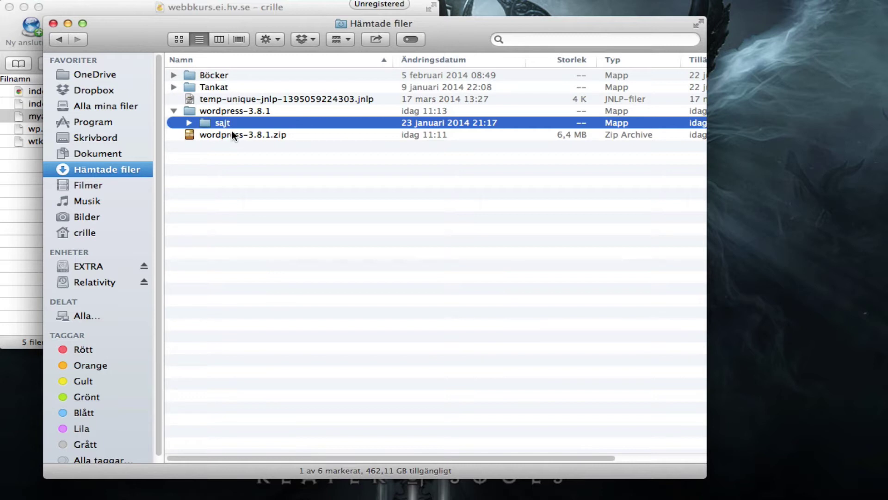
Drag the sajt folder from Downloads into public_html in Cyberduck and let the 16.7 MB upload finish.
left_click(132, 11)
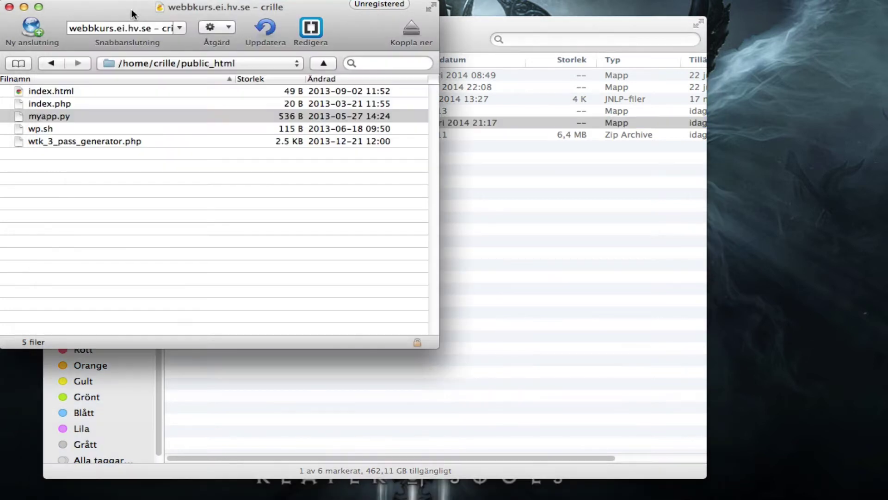
left_click(207, 213)
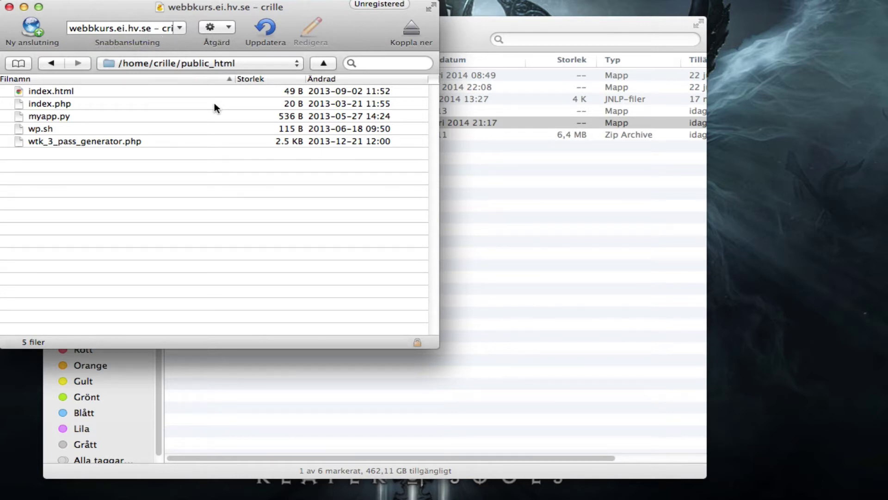
left_click(225, 65)
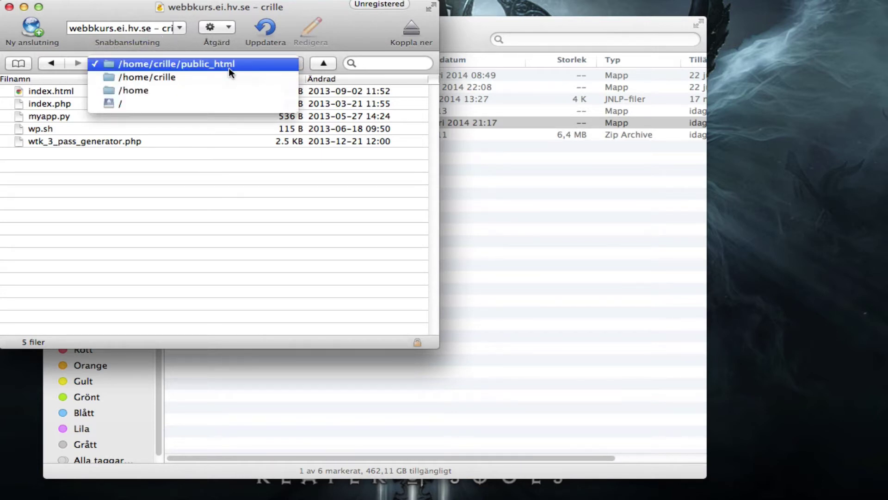
left_click(247, 64)
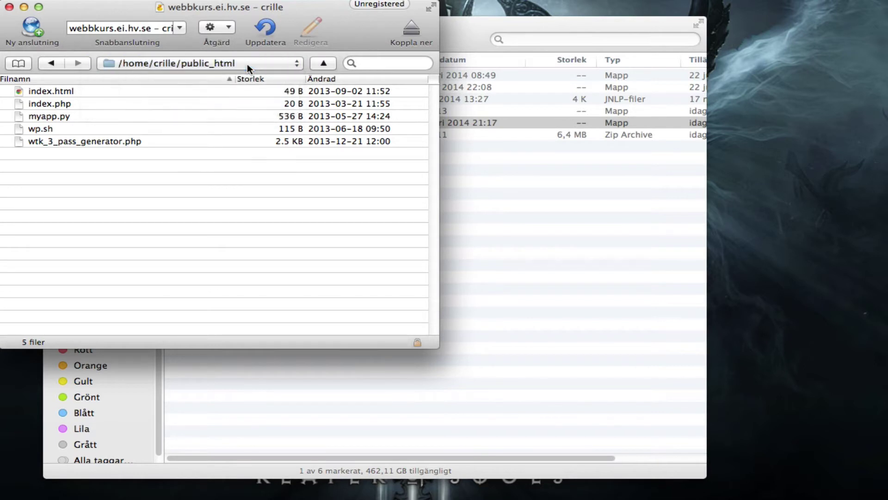
left_click(533, 21)
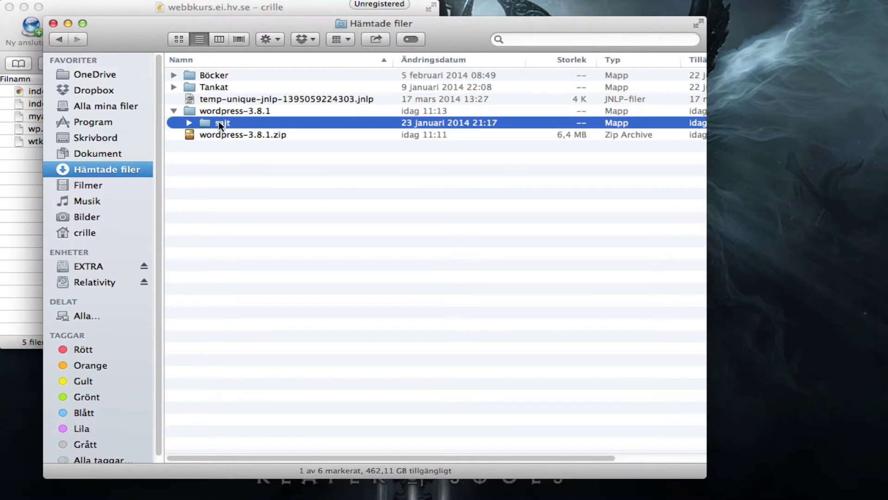
left_click_drag(224, 123, 302, 9)
left_click(302, 9)
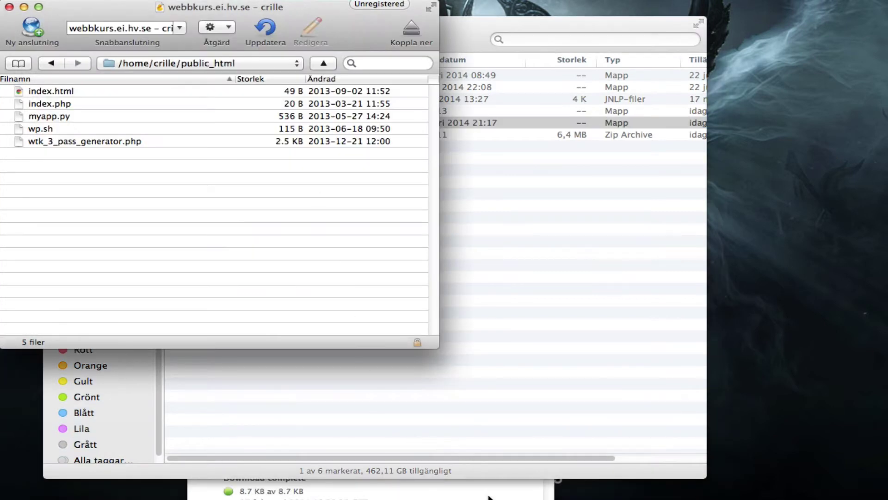
left_click(508, 493)
left_click_drag(501, 428, 519, 107)
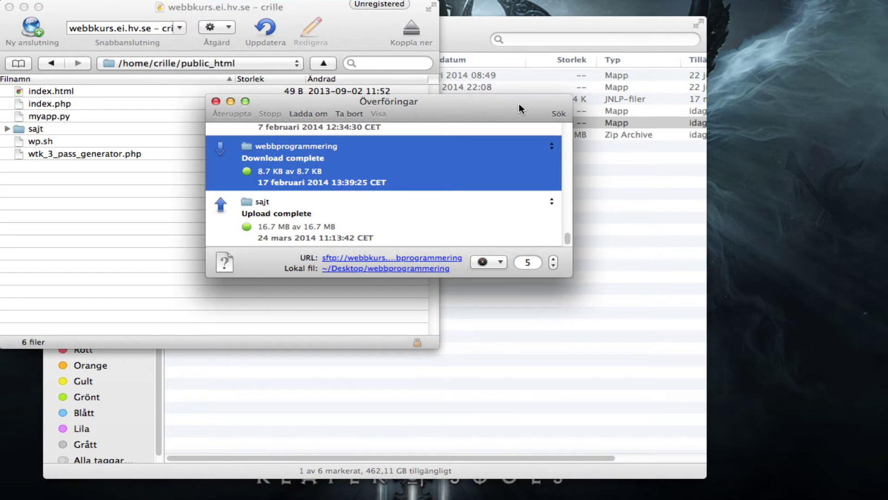
left_click(216, 101)
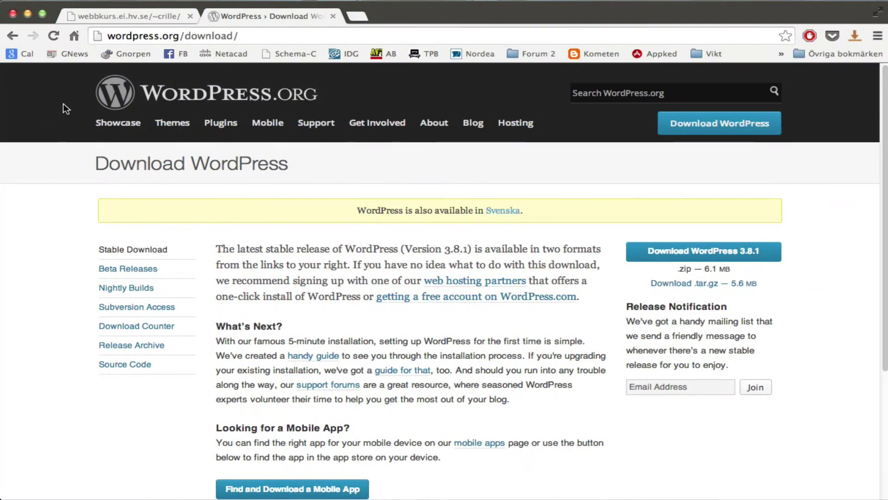
Load webbkurs.ei.hv.se/~crille/sajt/ in the course server tab.
left_click(131, 14)
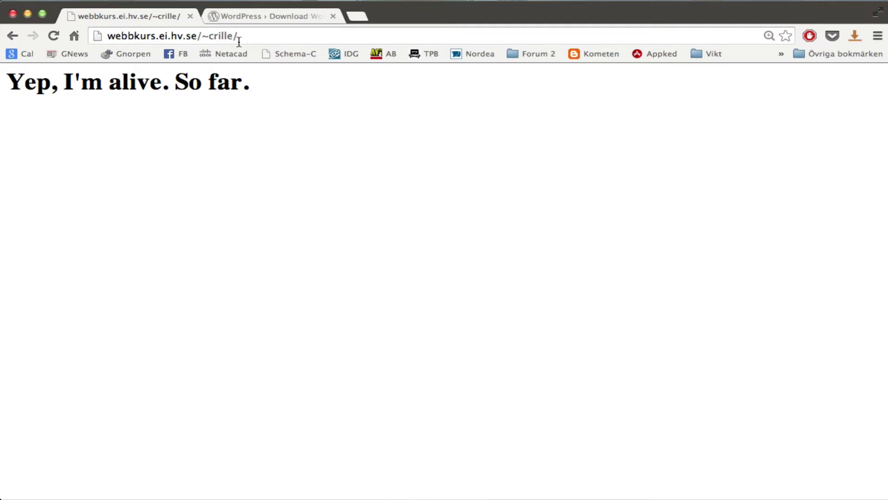
left_click(259, 37)
left_click(284, 36)
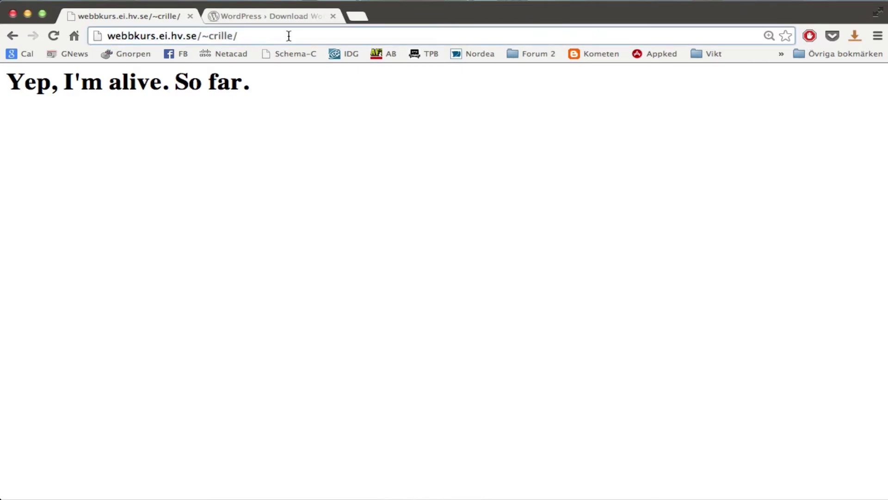
type("w")
key("BackSpace")
type("sajt")
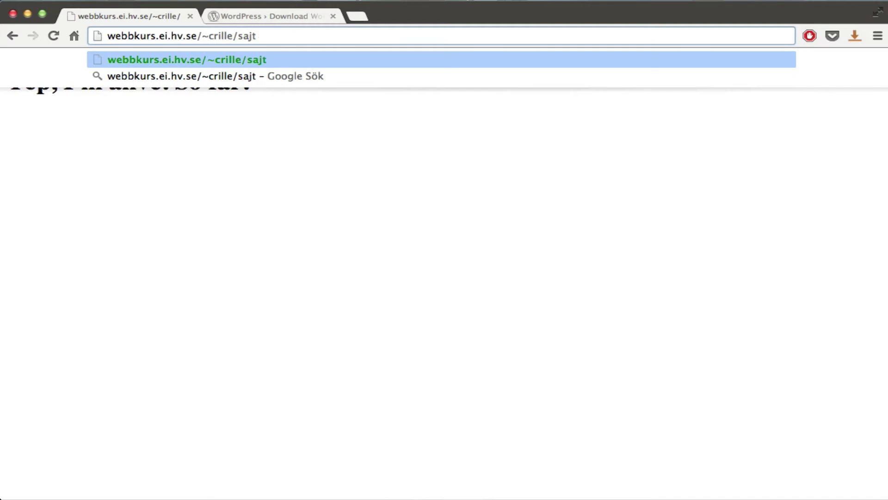
key("Return")
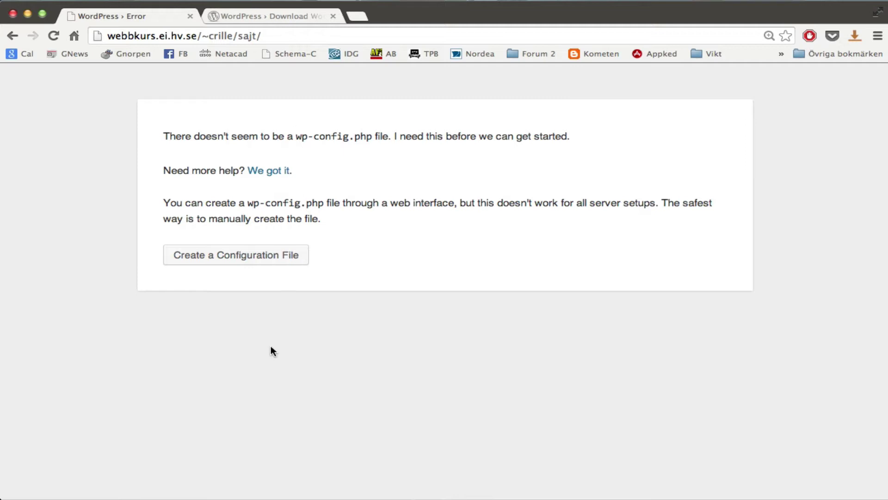
Start creating the configuration file and continue past the intro to the database form.
left_click(283, 260)
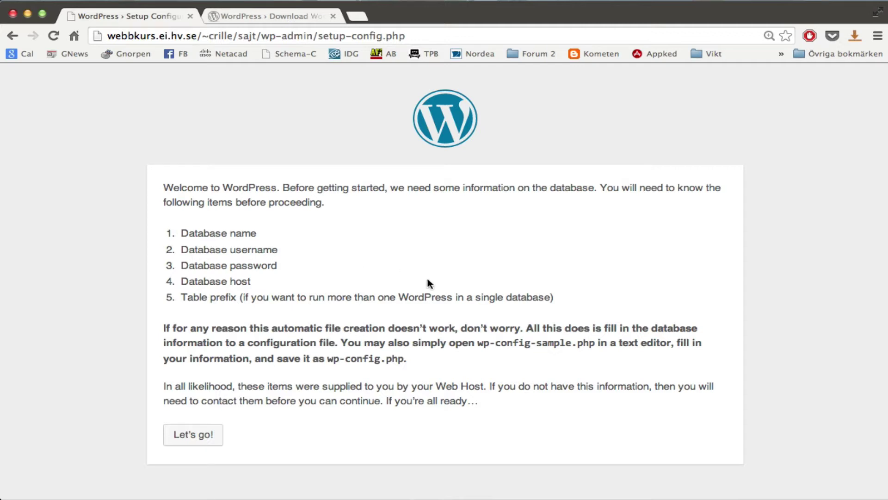
left_click(211, 441)
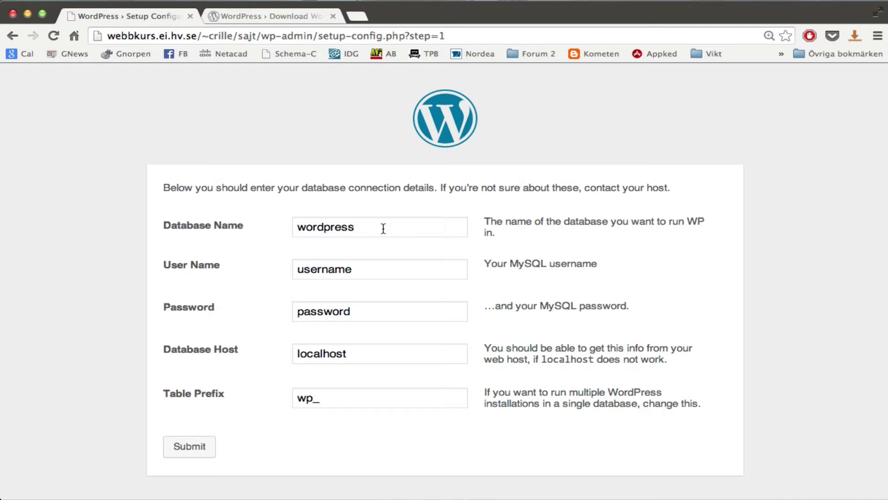
double_click(383, 228)
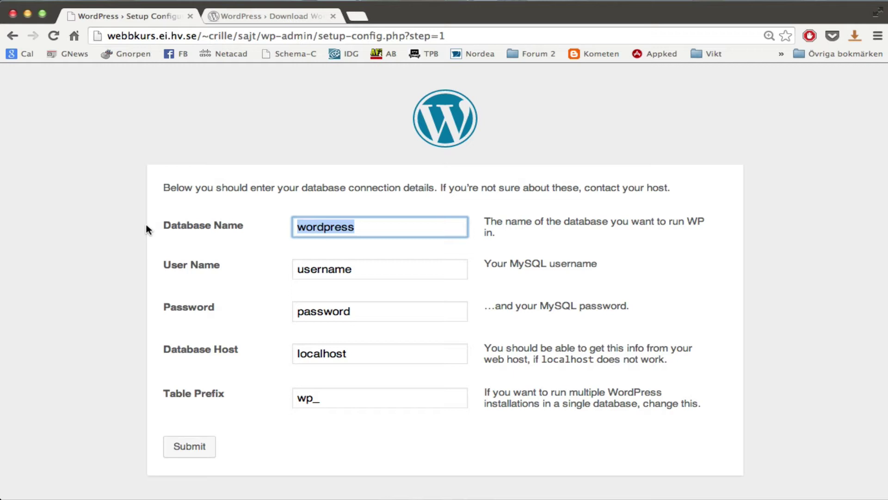
type("crille")
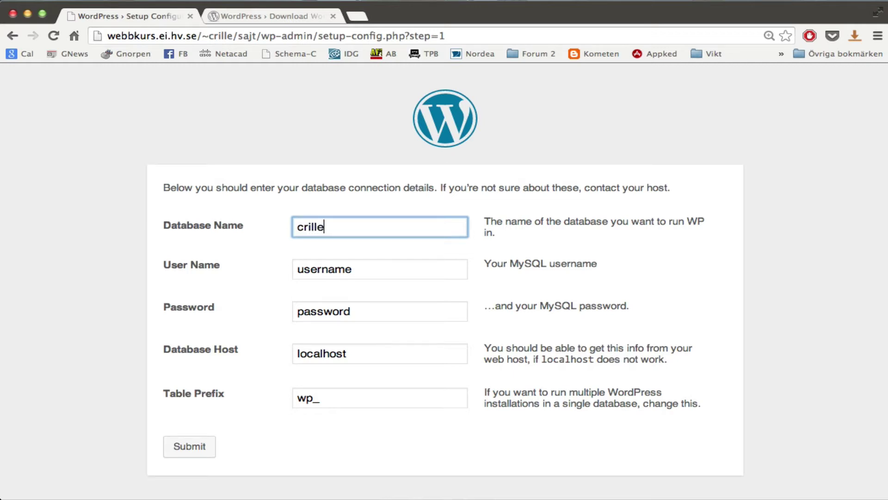
key("Tab")
type("crill")
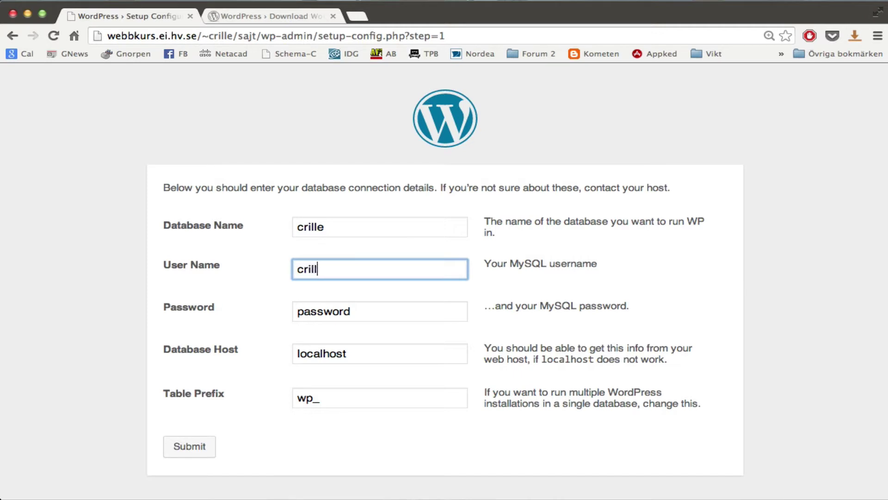
type("e")
key("Tab")
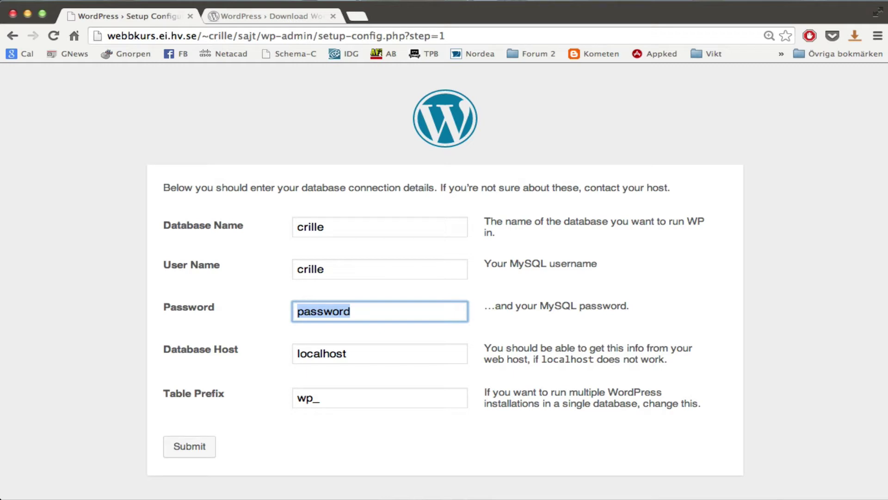
key("Tab")
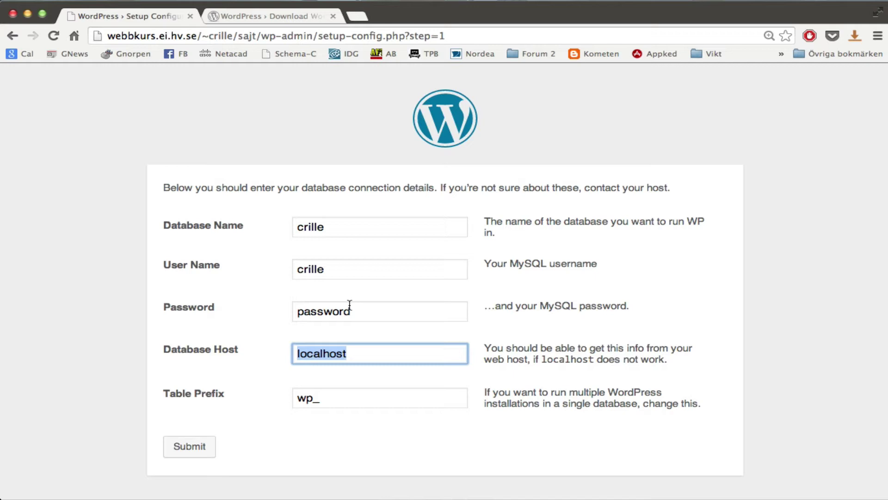
left_click(368, 353)
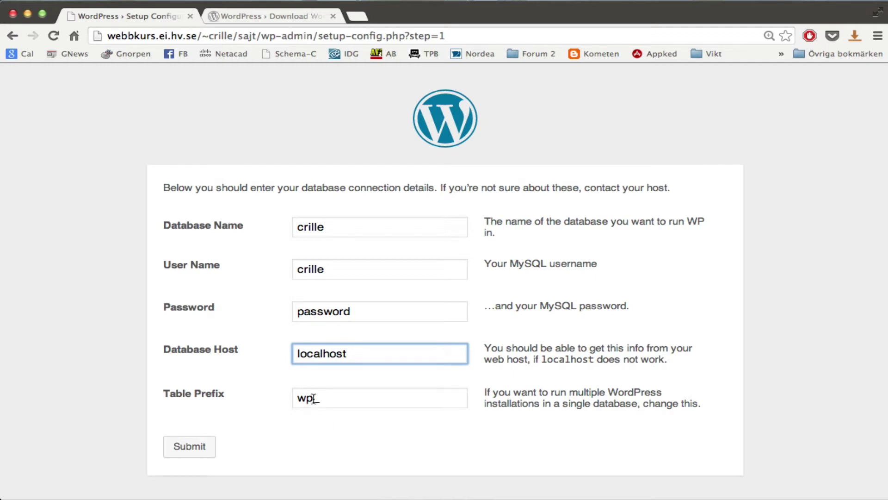
Change the Table Prefix from wp_ to nils_ and select the Password field value.
left_click_drag(313, 398, 195, 392)
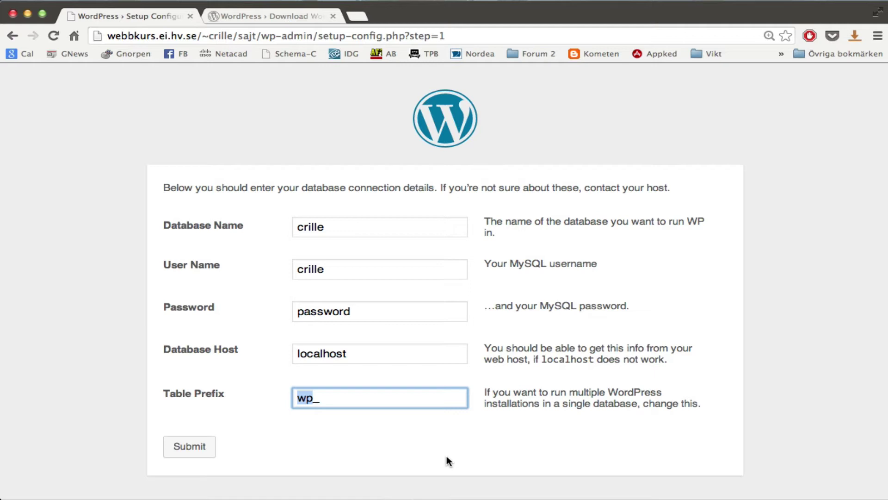
type("nils_")
left_click_drag(373, 311, 136, 307)
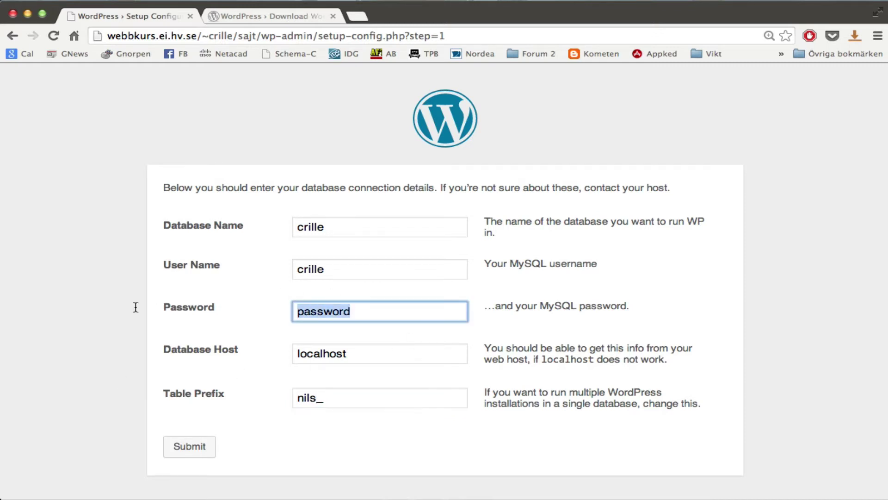
Submit the database details and copy the generated wp-config.php text.
left_click(184, 448)
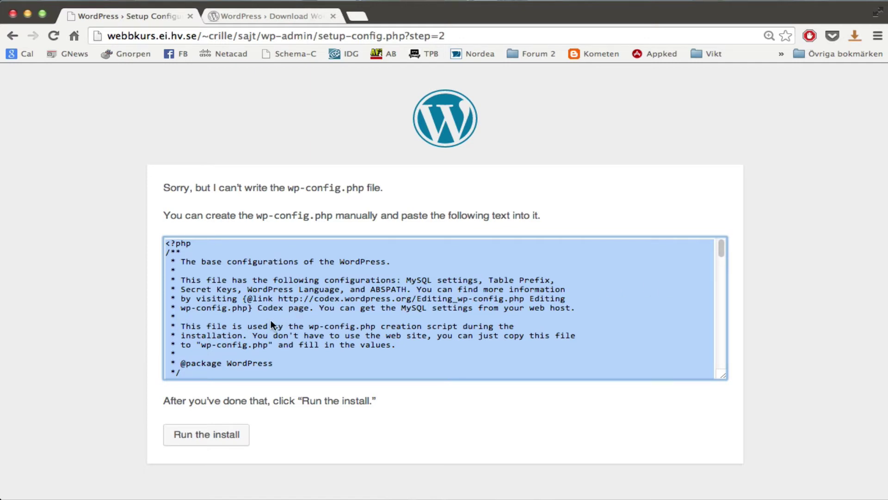
right_click(281, 278)
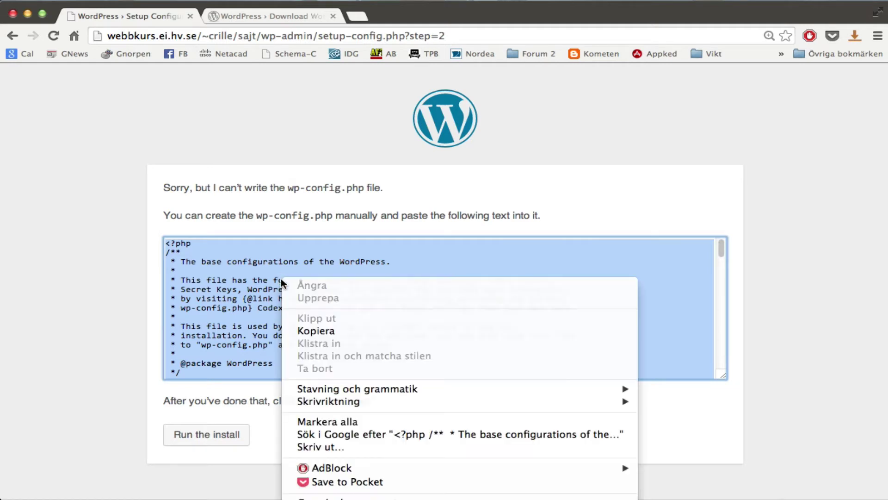
left_click(337, 331)
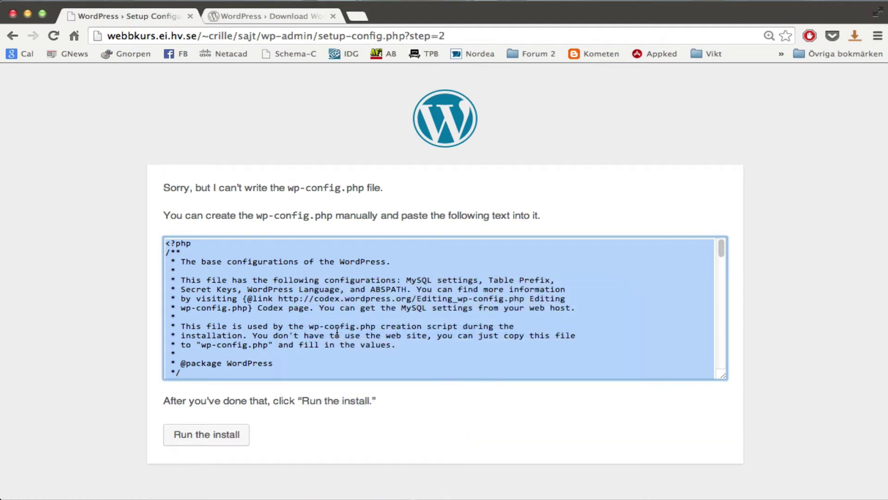
Open the server's sajt folder in Cyberduck and select wp-config-sample.php.
key("ctrl+Left")
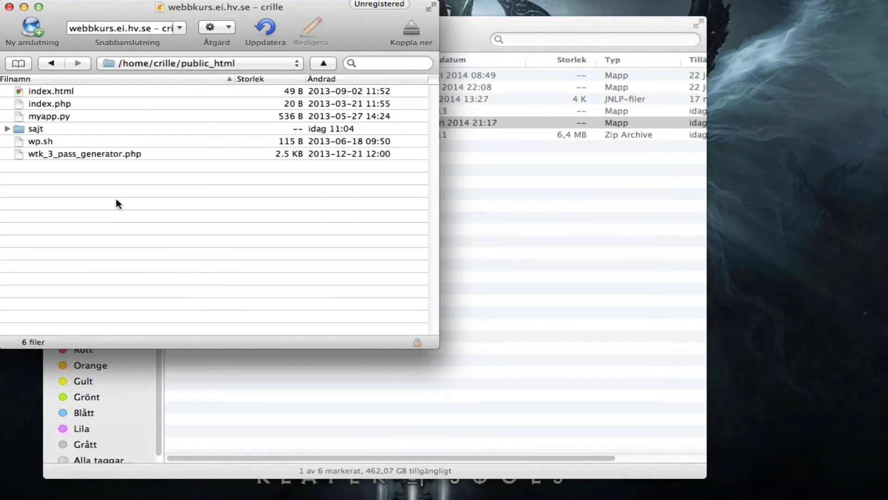
double_click(43, 129)
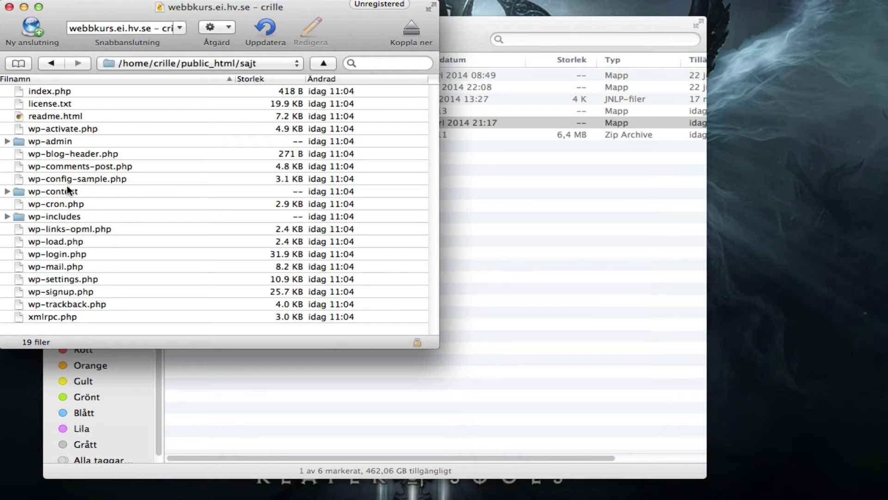
left_click(67, 183)
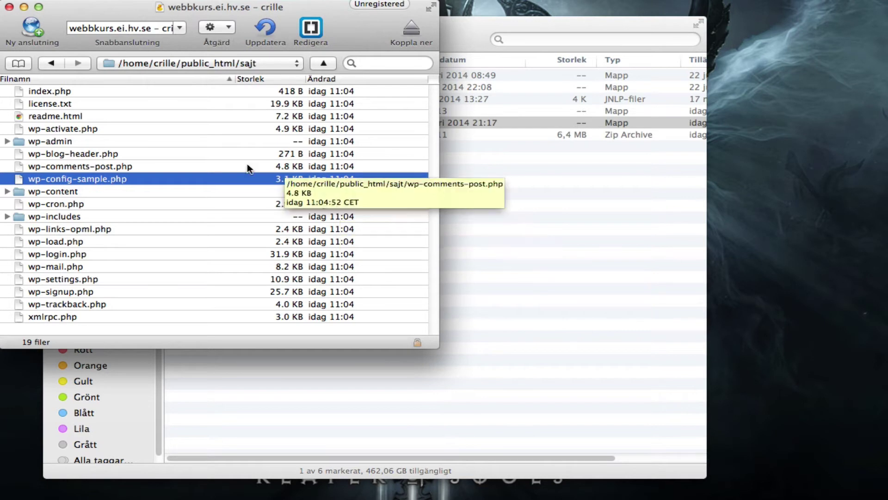
Rename wp-config-sample.php to wp-config.php on the server and open it in Brackets.
right_click(107, 178)
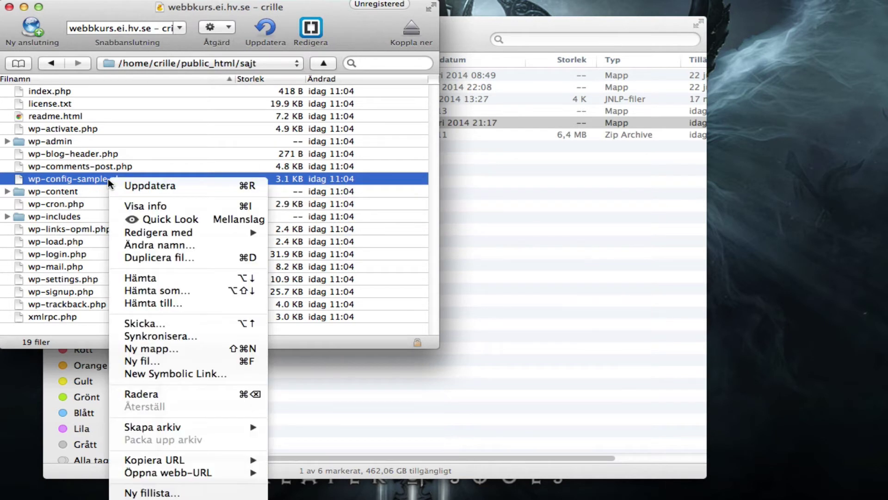
left_click(194, 245)
key("Right")
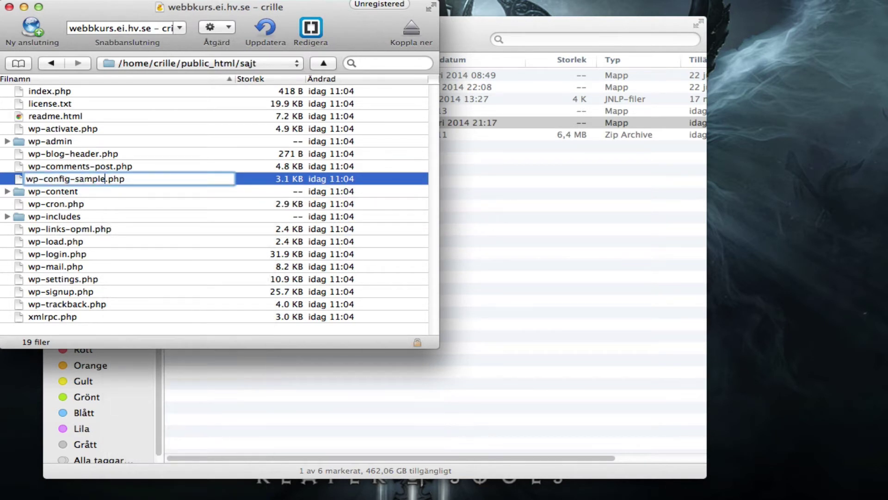
key("BackSpace")
key("BackSpace")
key("BackSpace")
key("BackSpace")
key("BackSpace")
key("BackSpace")
key("BackSpace")
key("Return")
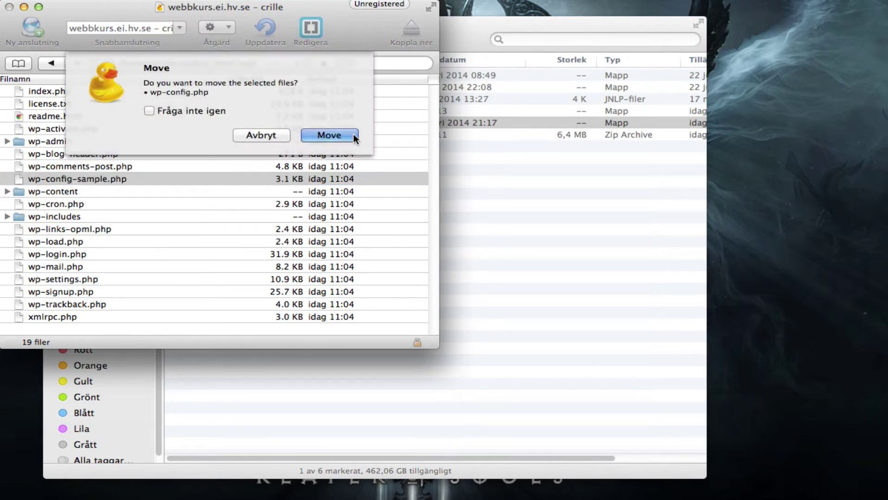
left_click(346, 134)
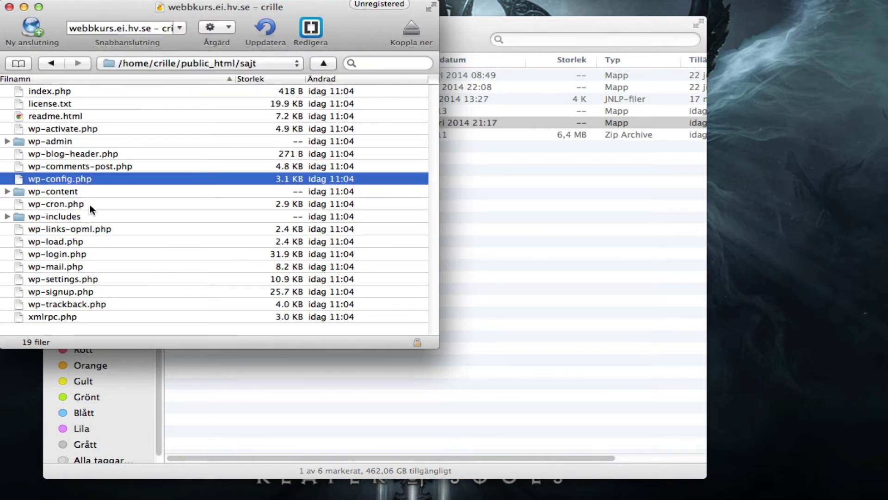
left_click(310, 29)
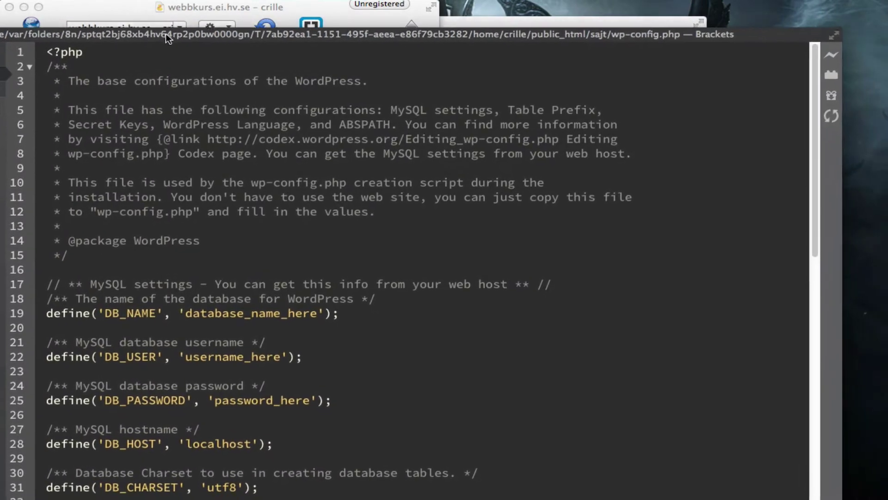
Replace all of wp-config.php's contents with the copied configuration text using the nils_ prefix.
left_click_drag(172, 24, 162, 12)
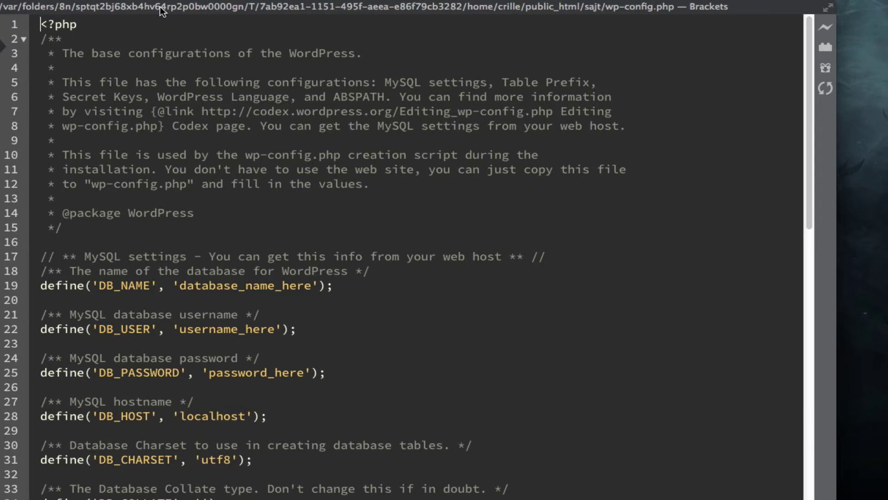
left_click(189, 136)
key("super+a")
key("BackSpace")
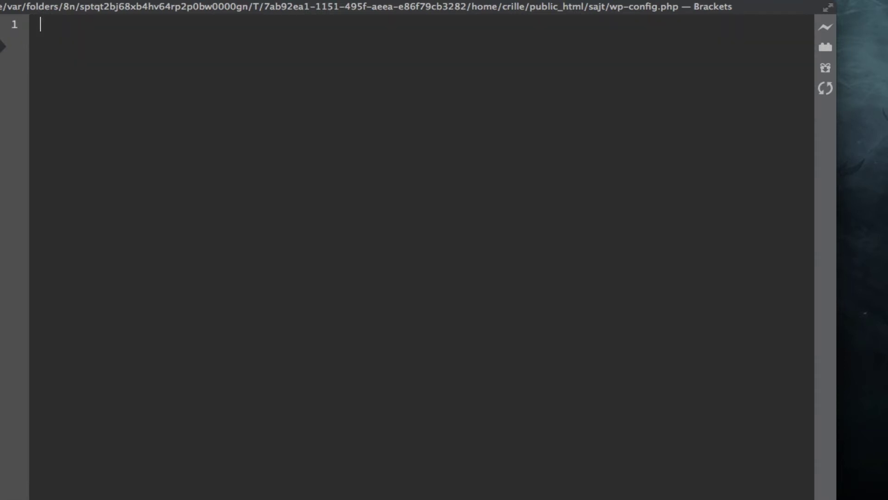
right_click(173, 50)
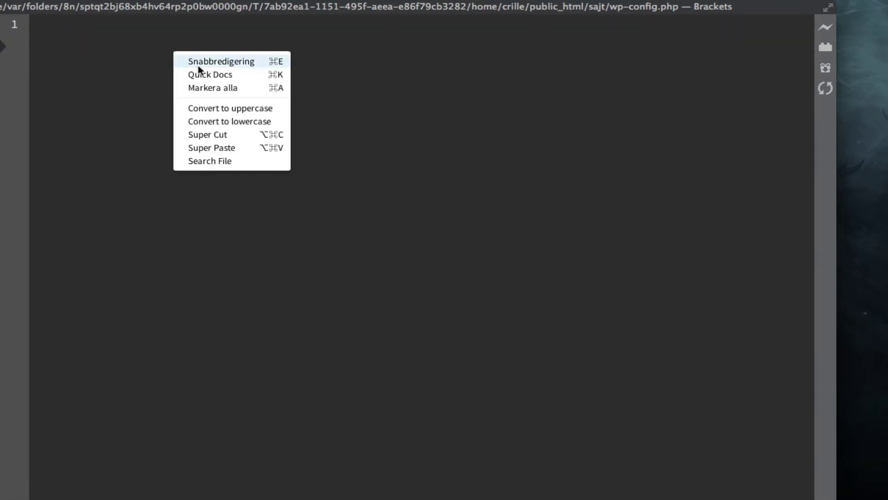
left_click(237, 151)
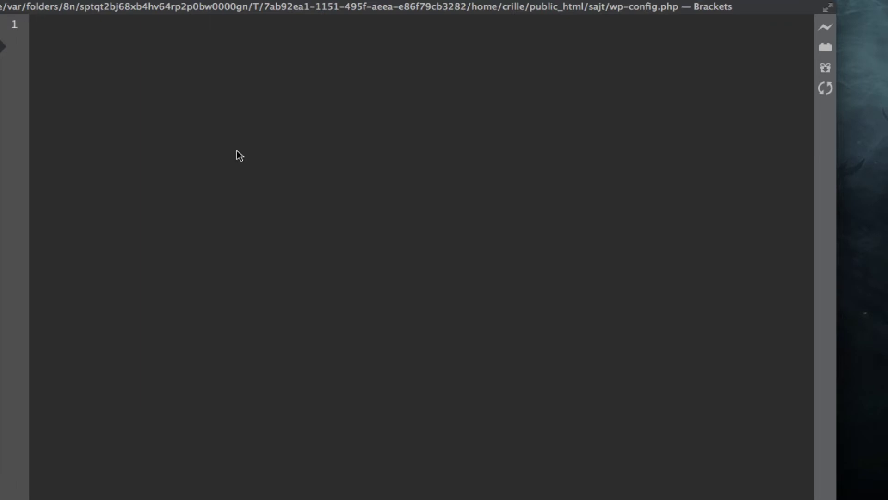
key("super+v")
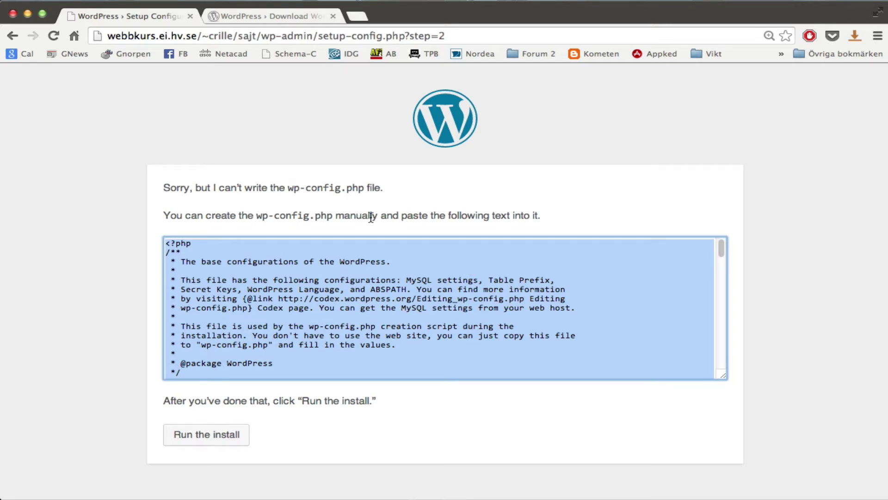
Run the installer, enter 'Lärarn testar' as Site Title and clear the autofilled username.
left_click(222, 445)
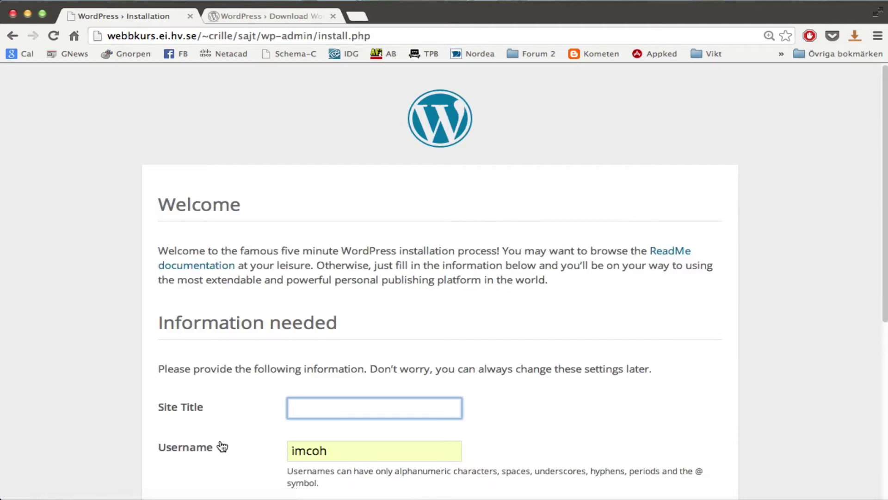
scroll(578, 265, "down", 5)
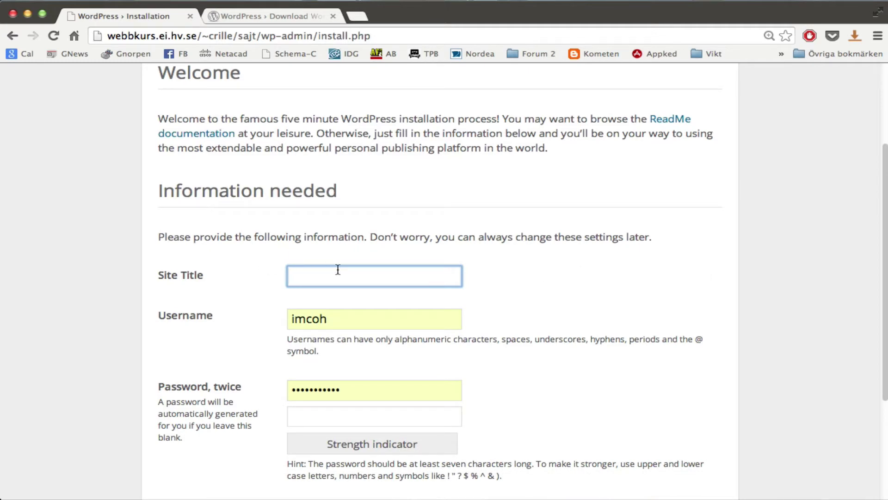
type("Lärarn testar")
scroll(678, 319, "down", 5)
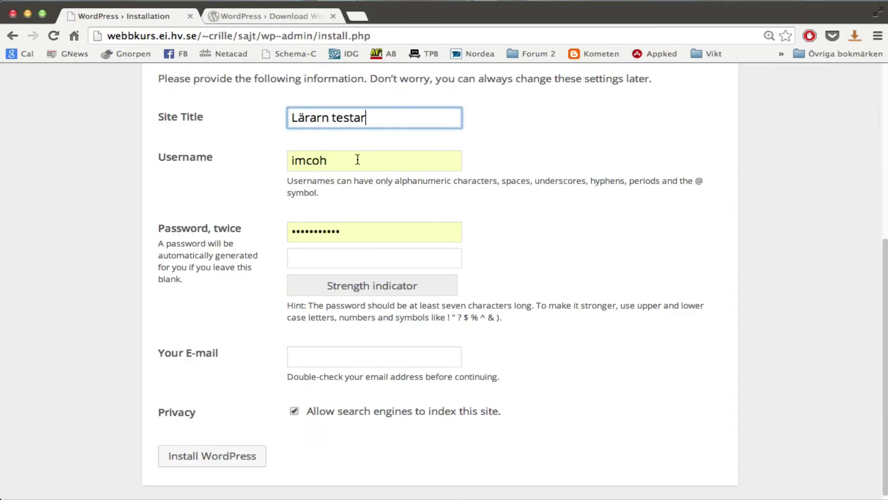
key("Tab")
key("BackSpace")
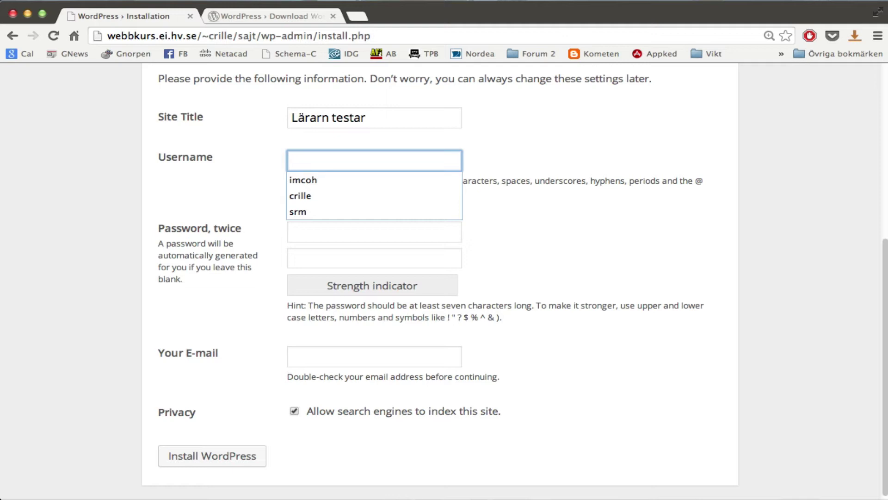
Enter the admin username and type the same password in both password boxes.
type("crille")
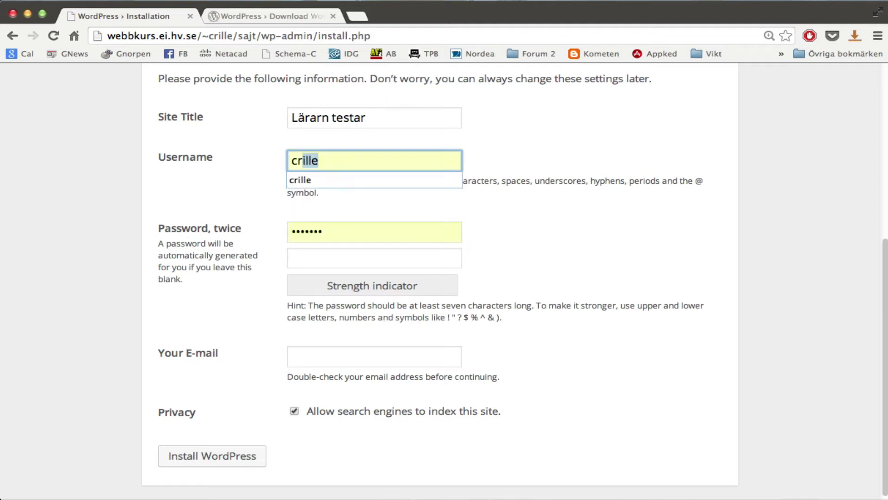
key("Tab")
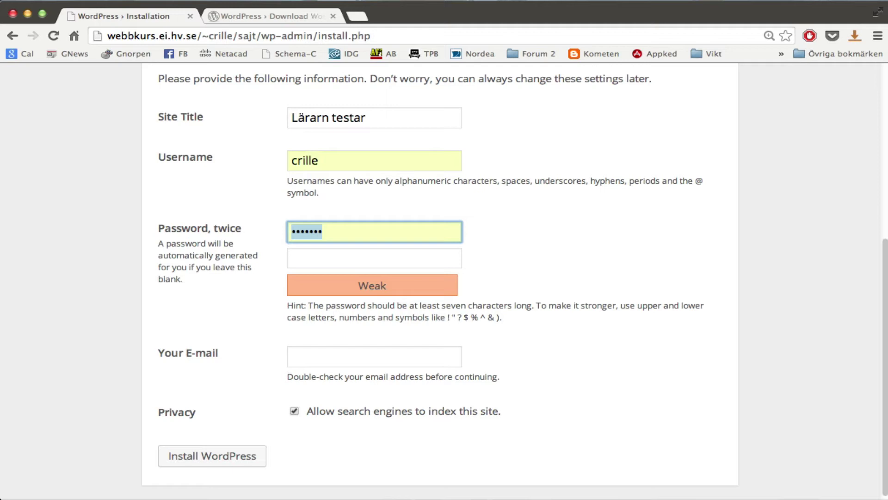
type("1234567")
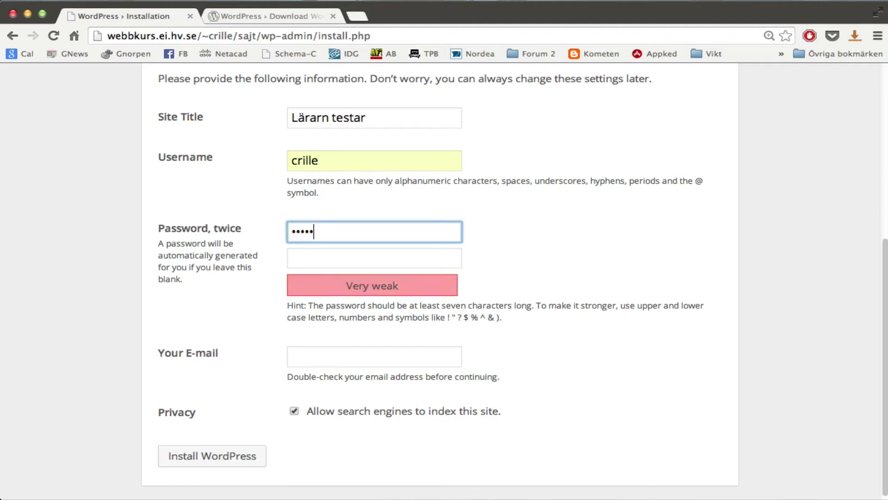
key("Tab")
type("1234")
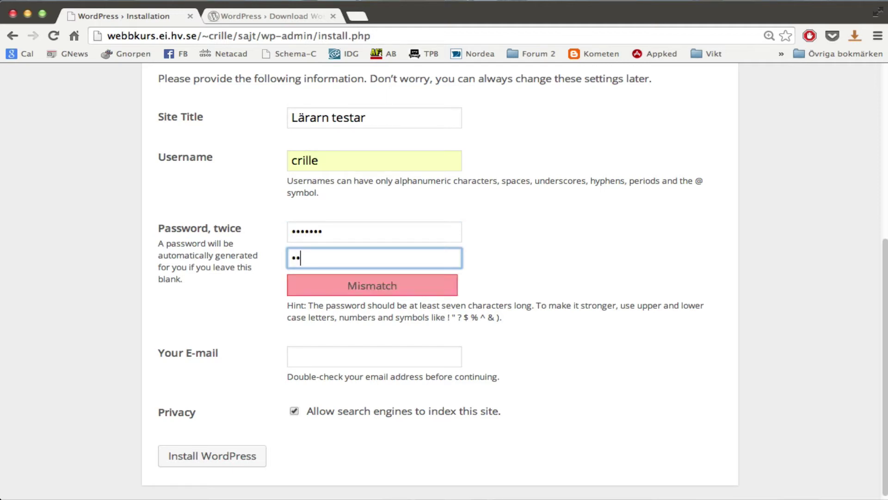
type("567")
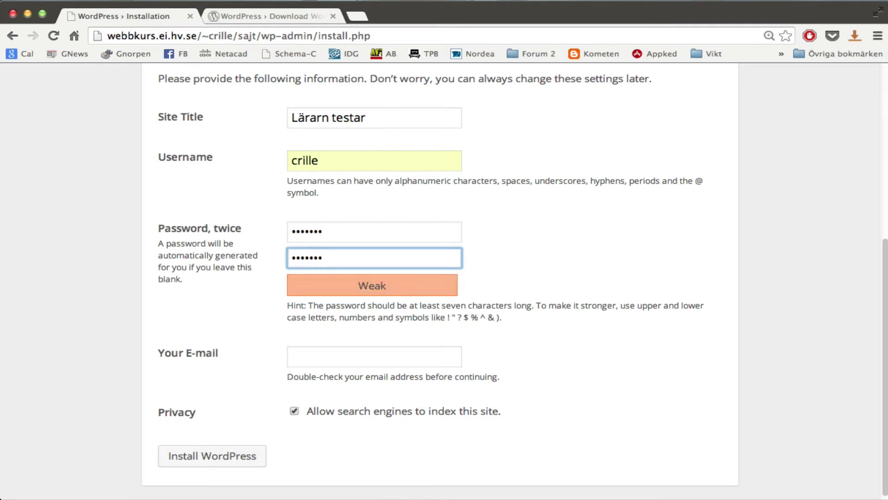
left_click_drag(353, 282, 467, 287)
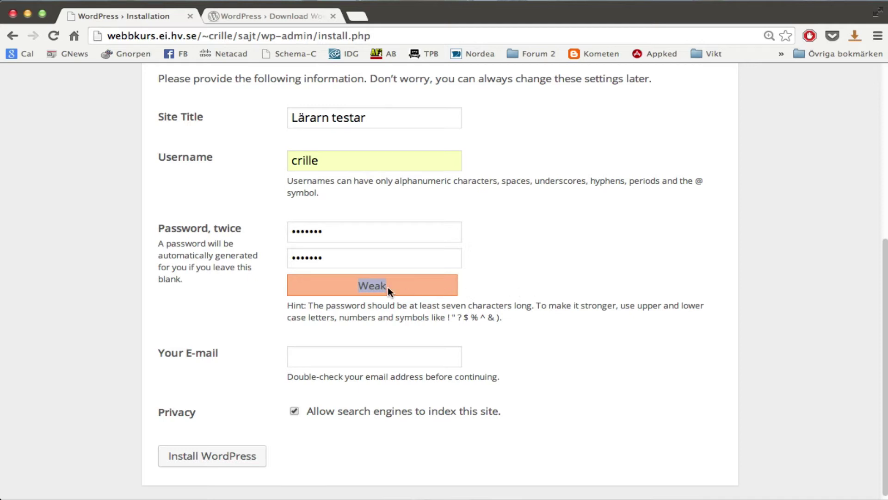
left_click(400, 288)
Fill in the admin e-mail address and run Install WordPress.
left_click(354, 361)
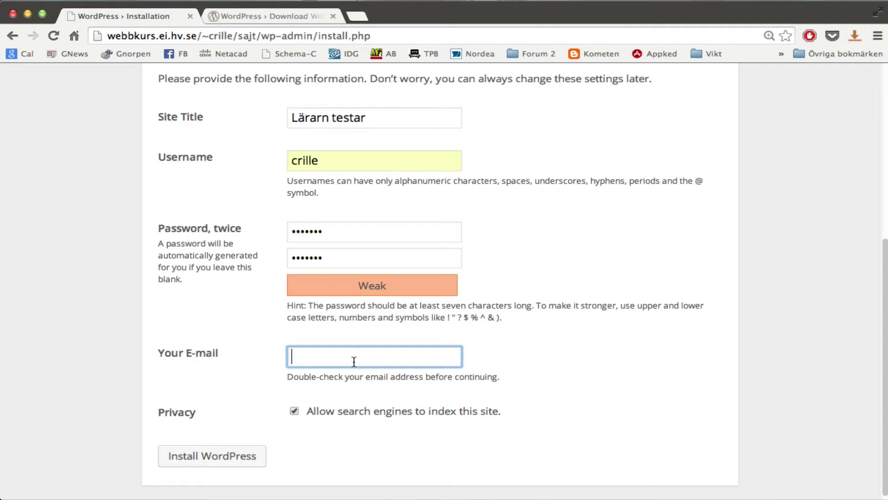
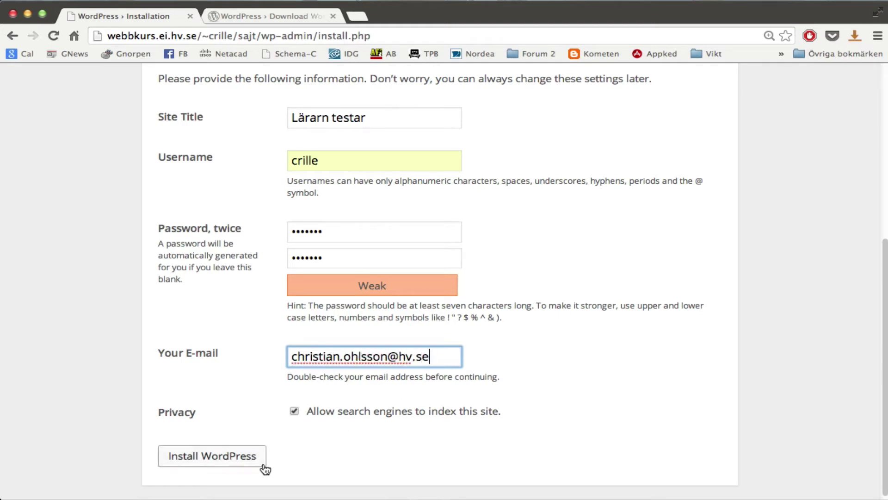
left_click(237, 458)
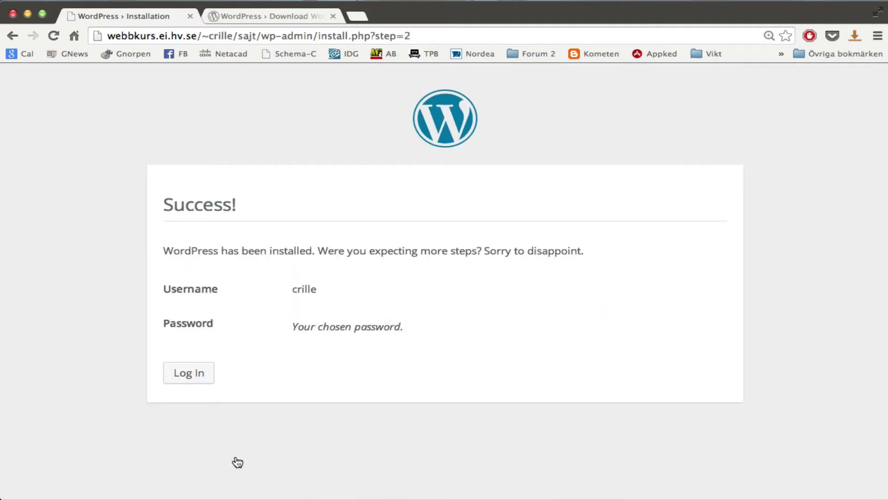
Log in to the new Lärarn testar site with the admin password to reach the Dashboard.
left_click(204, 376)
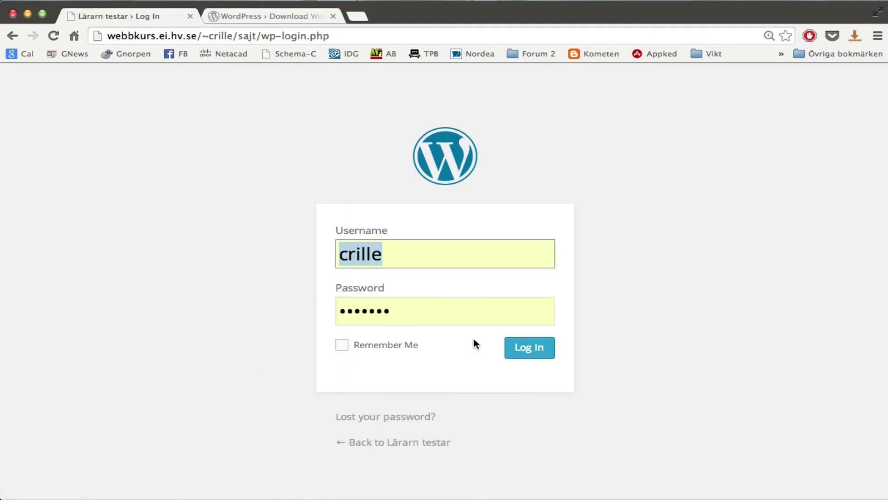
left_click(382, 310)
key("super+a")
type("•••••")
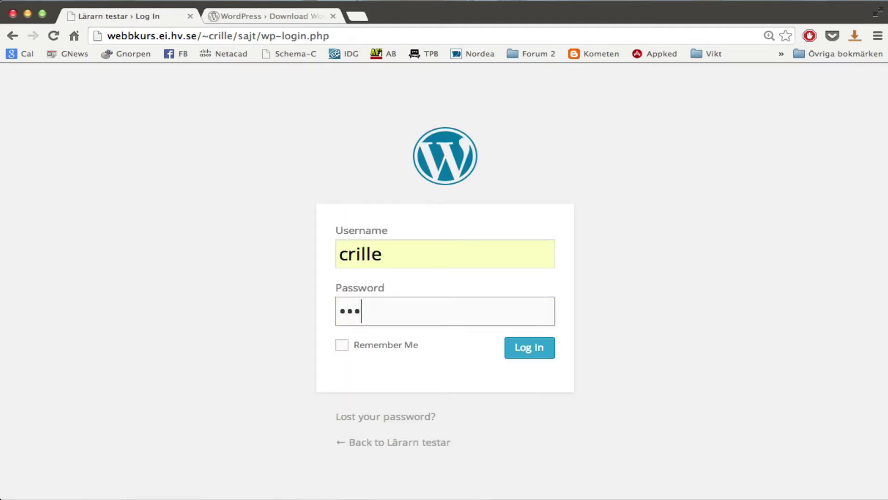
type("••")
left_click(549, 353)
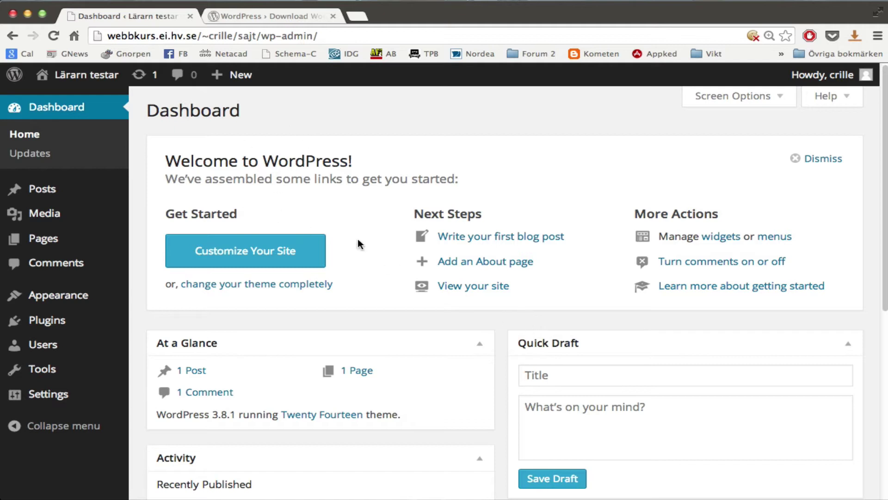
Dismiss the Welcome to WordPress panel and collapse the WordPress News box.
left_click(832, 159)
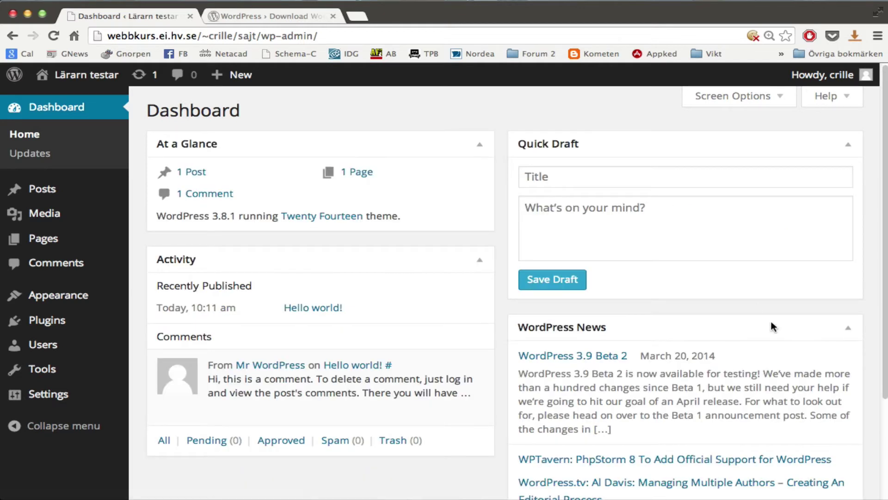
left_click(848, 328)
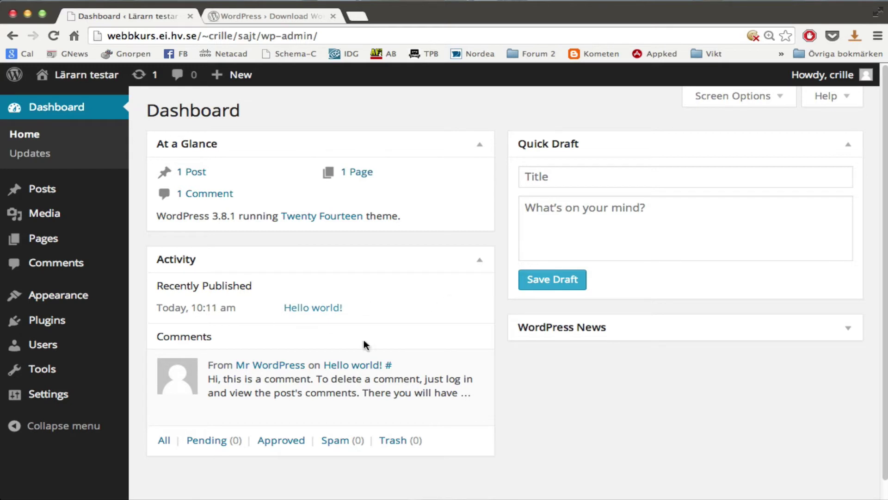
mouse_move(361, 410)
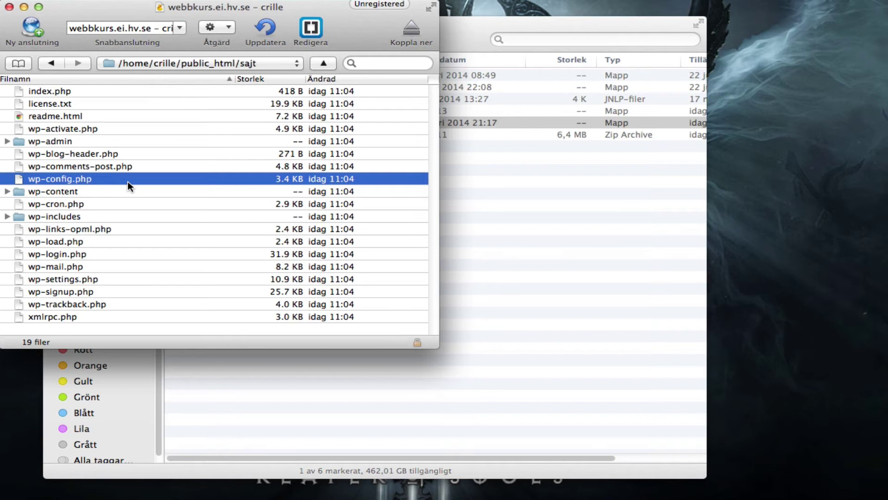
Inspect wp-config.php's info in Cyberduck, toggling Others read off and back to 644, then return to the browser.
right_click(100, 179)
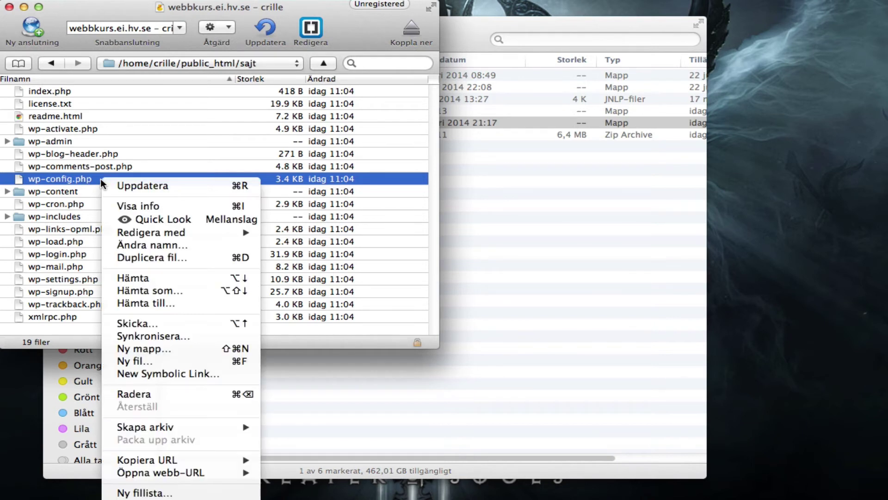
left_click(178, 207)
left_click_drag(885, 271, 504, 131)
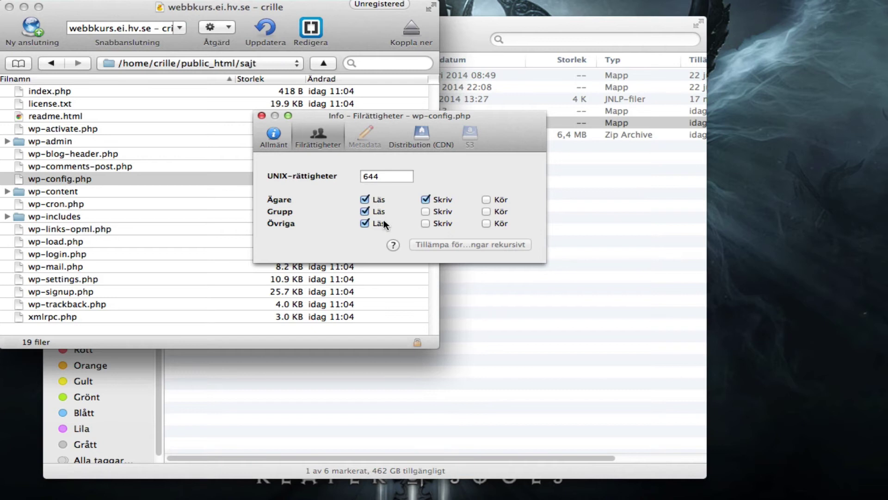
left_click(365, 224)
left_click(364, 224)
left_click(262, 116)
key("ctrl+Right")
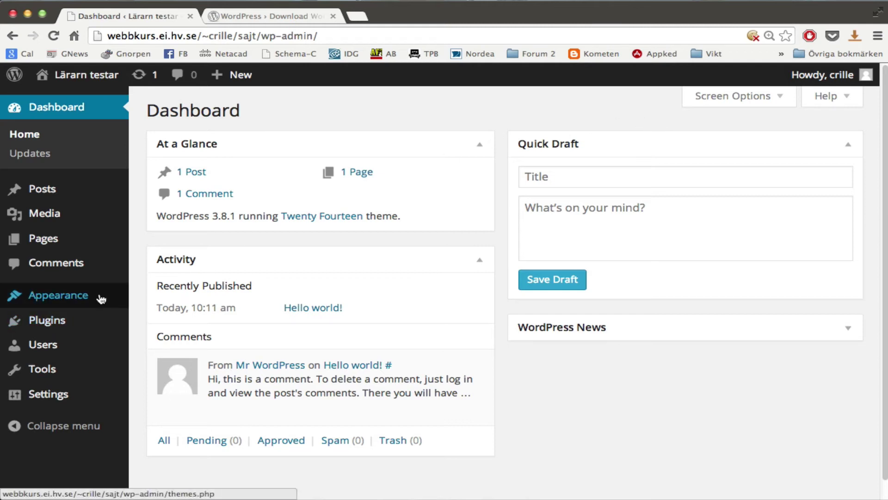
On the Themes page, activate Twenty Thirteen, then reactivate Twenty Fourteen.
mouse_move(97, 301)
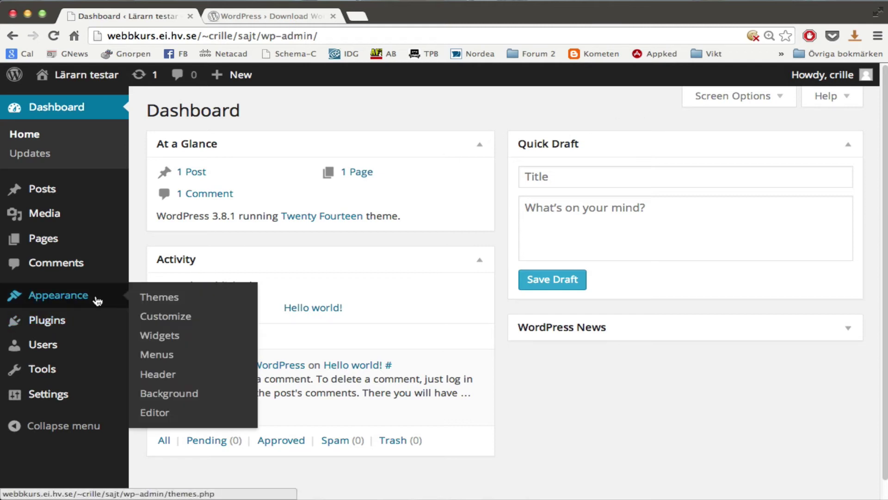
left_click(172, 298)
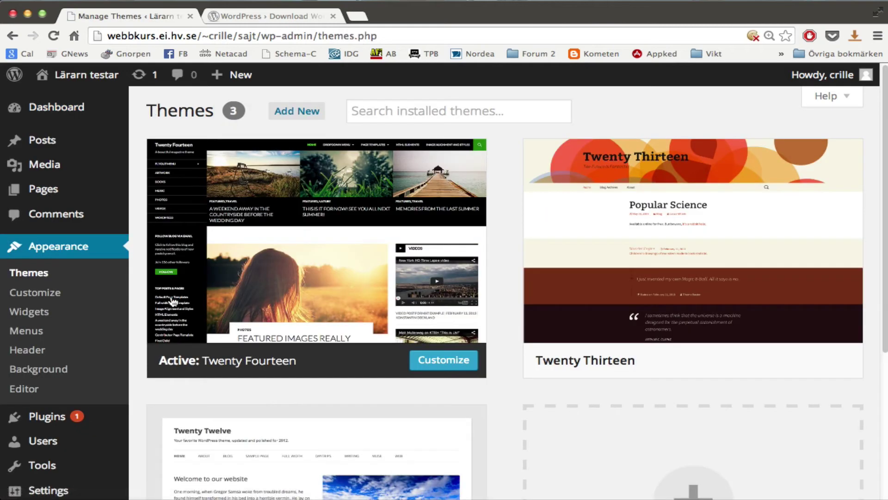
mouse_move(757, 259)
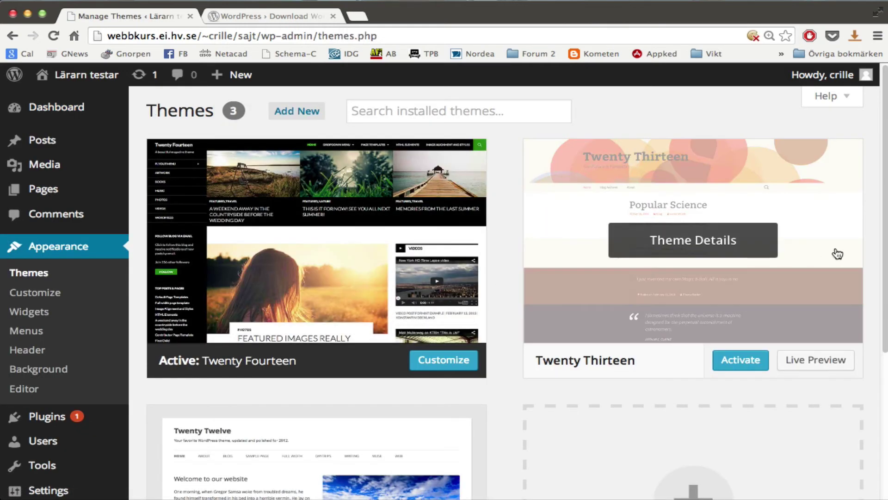
left_click(748, 360)
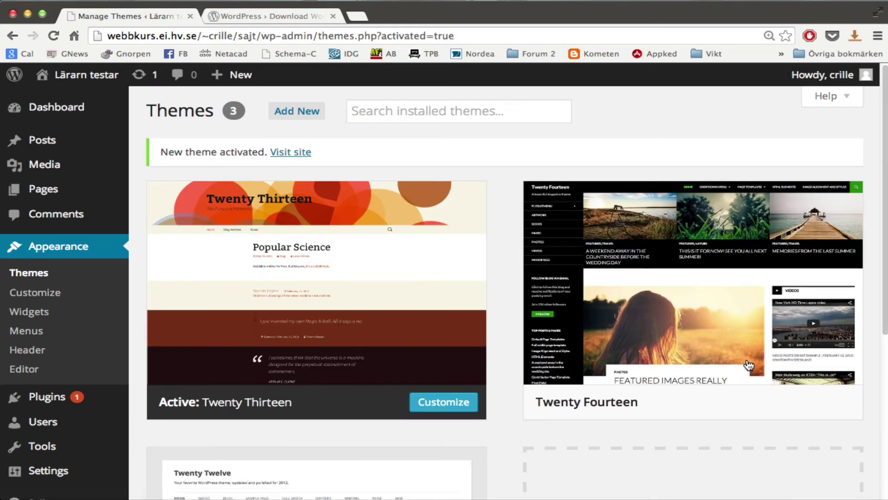
mouse_move(747, 365)
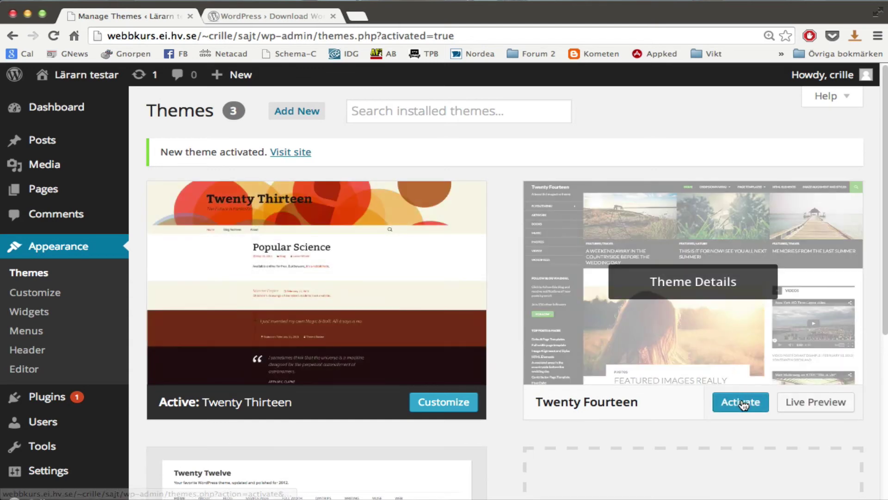
left_click(740, 402)
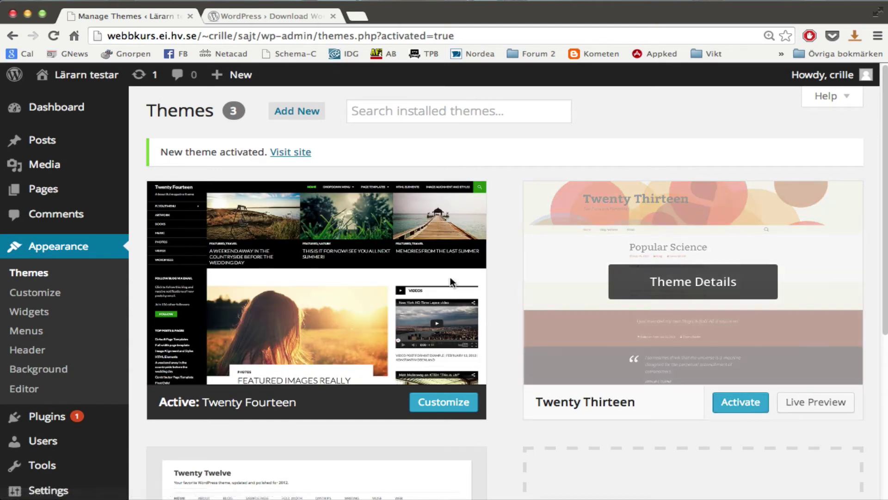
Preview the front page, then activate Twenty Thirteen and view the site with its orange header.
mouse_move(87, 80)
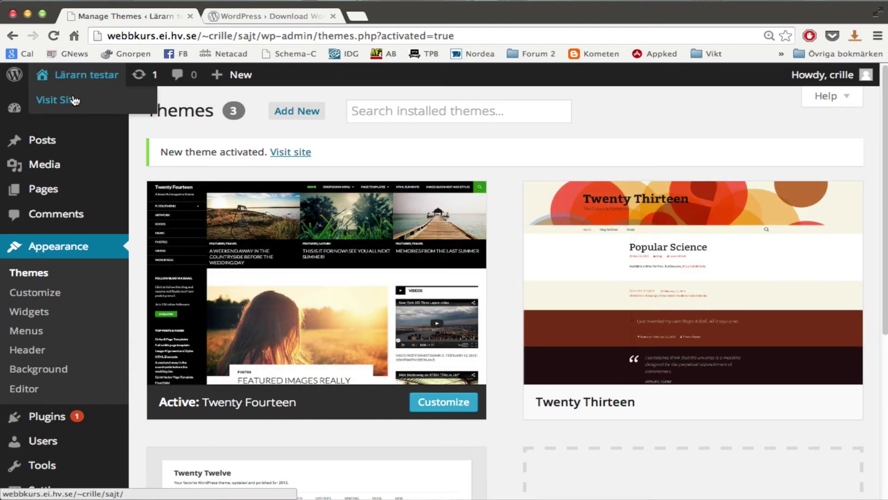
left_click(48, 100)
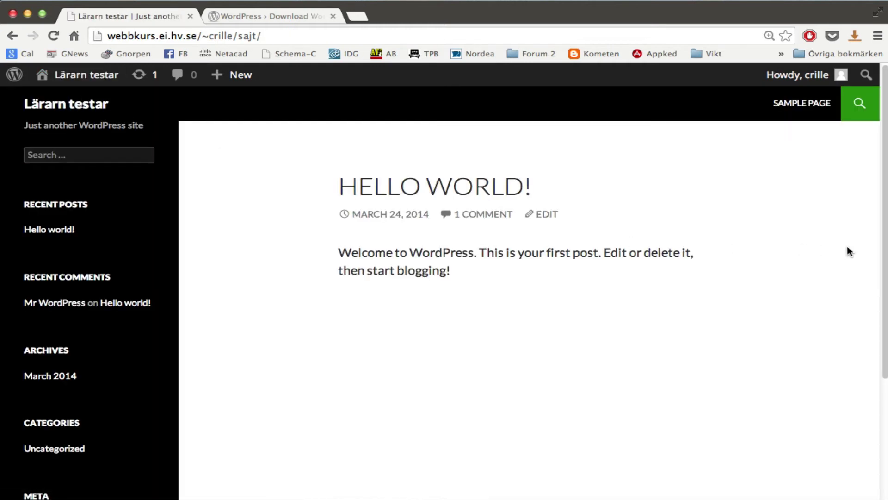
left_click(90, 85)
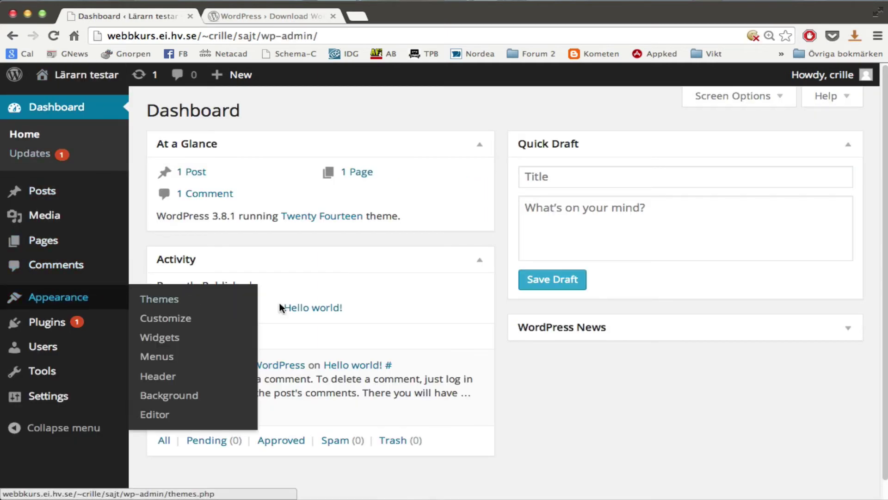
mouse_move(115, 304)
left_click(148, 300)
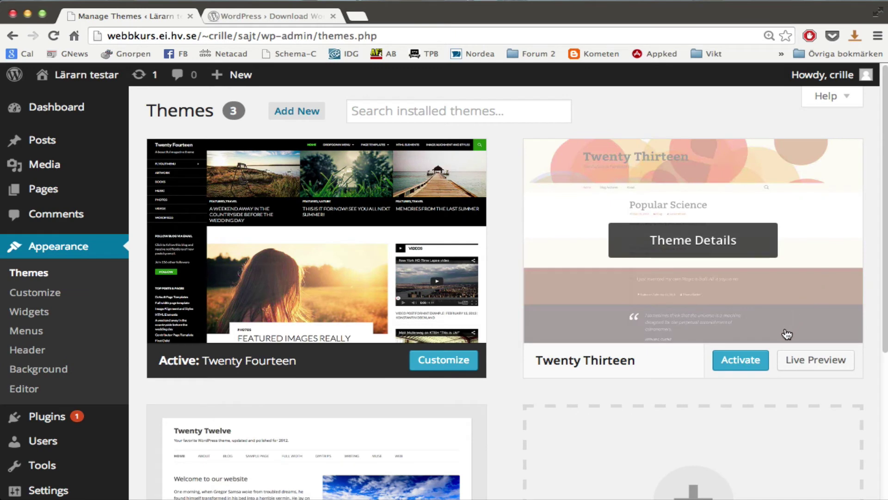
left_click(753, 362)
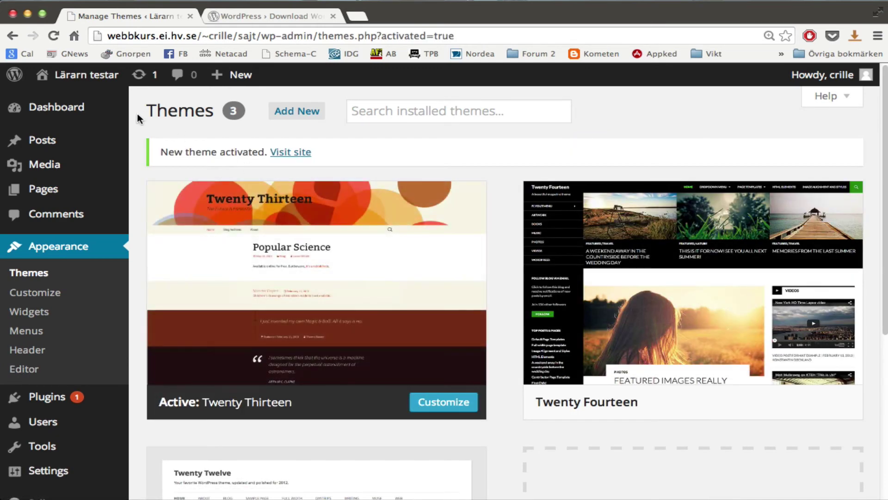
mouse_move(95, 85)
left_click(57, 99)
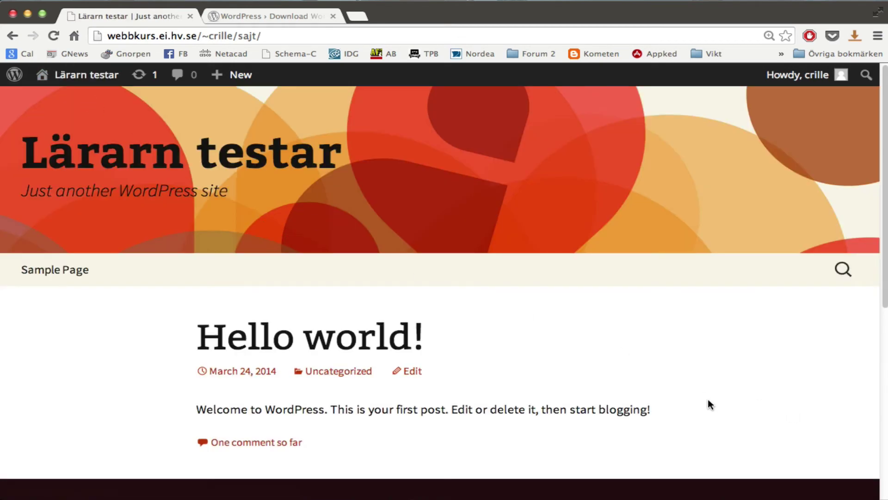
scroll(708, 399, "down", 7)
scroll(715, 397, "up", 7)
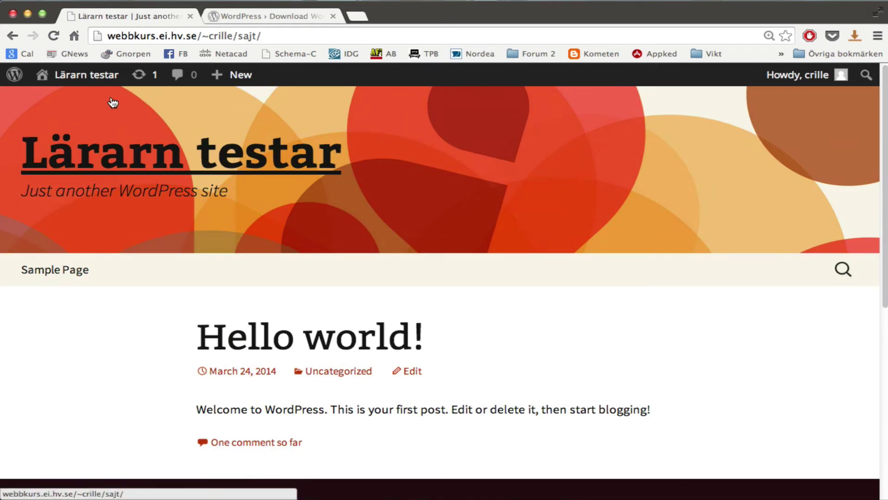
Browse Featured themes under Add New and install Responsive, reaching the FTP connection form.
mouse_move(95, 83)
left_click(76, 101)
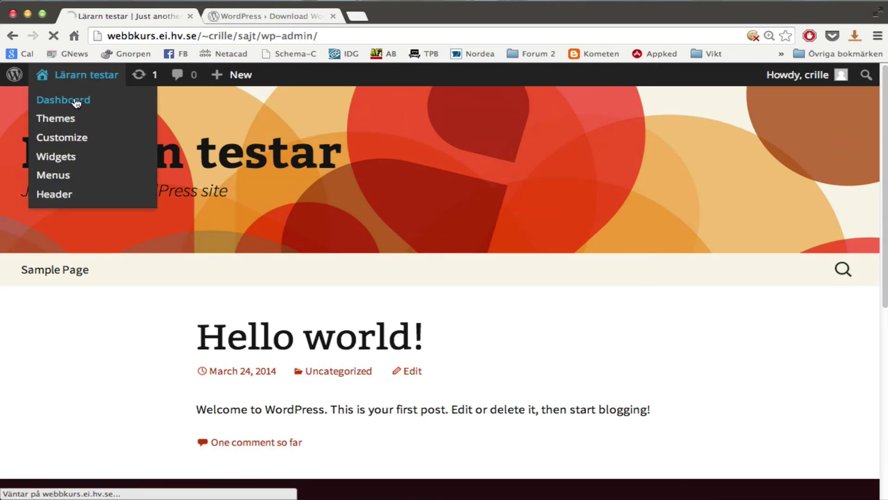
mouse_move(104, 300)
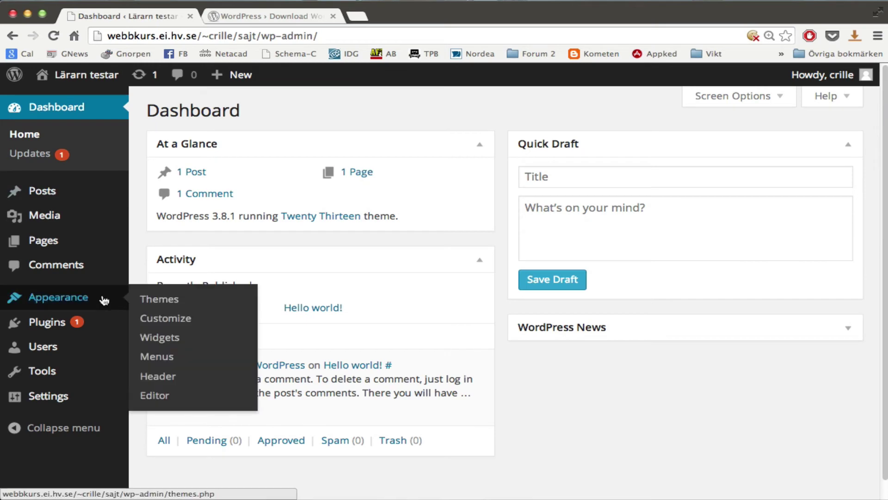
left_click(145, 299)
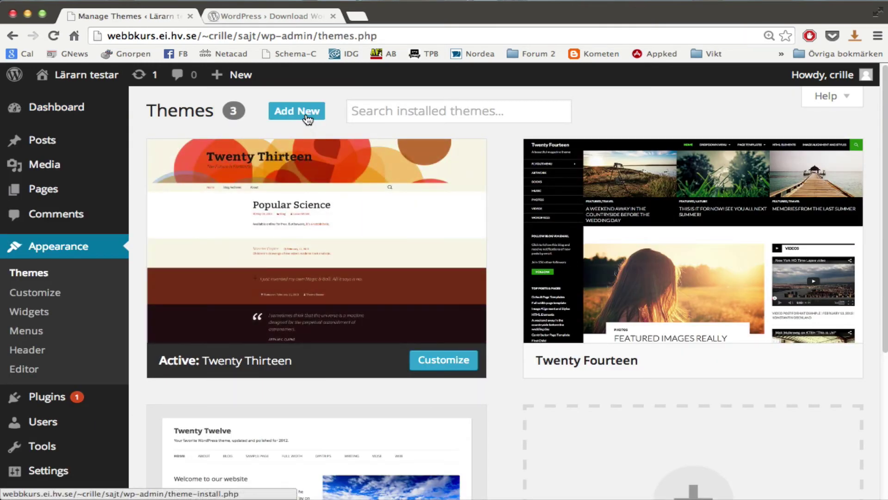
left_click(308, 120)
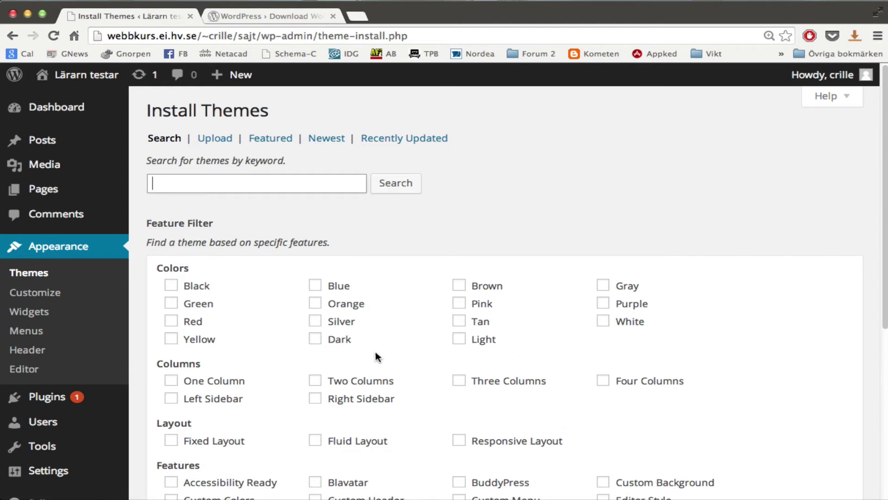
left_click(270, 140)
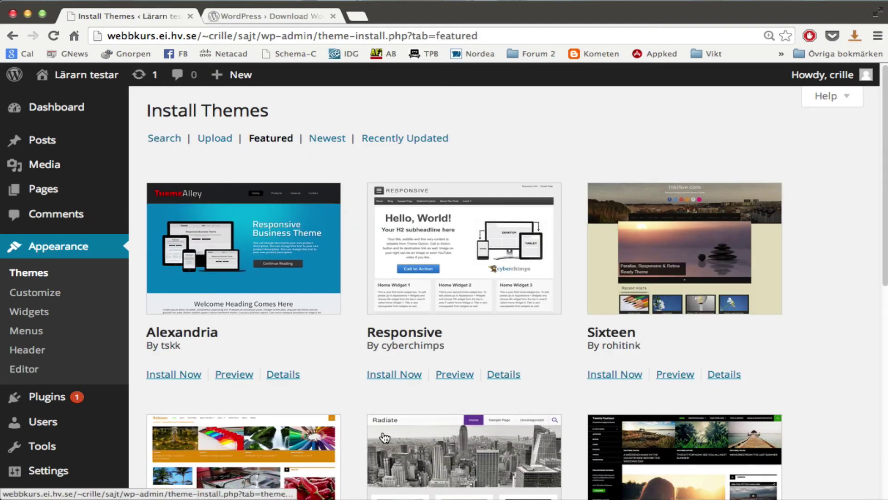
left_click(400, 374)
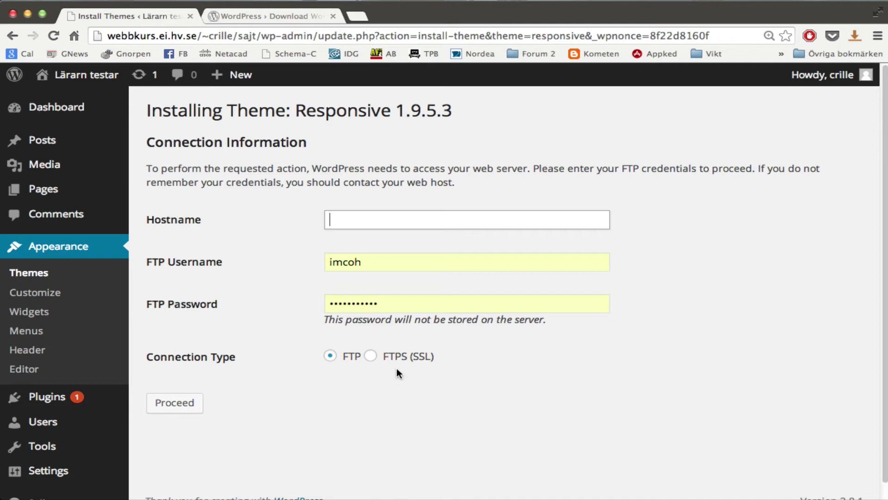
mouse_move(81, 399)
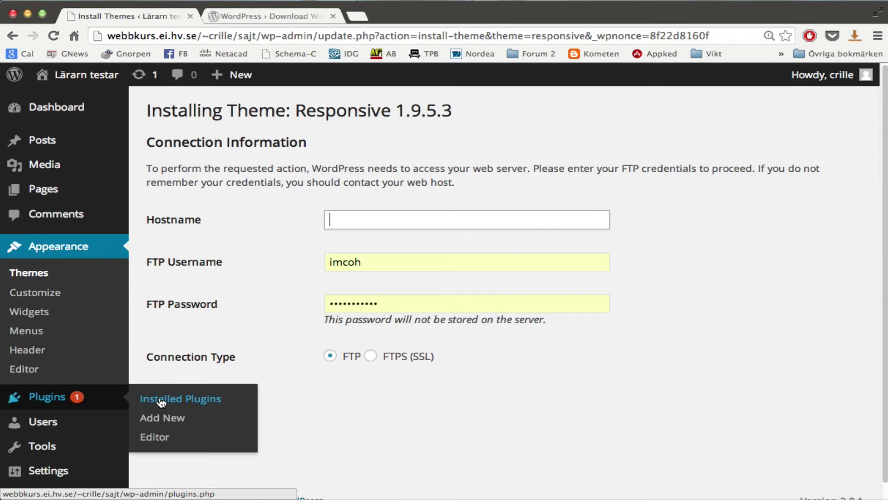
Search plugins for 'sftp' and open SSH SFTP Updater Support's WordPress.org page from its details.
left_click(170, 425)
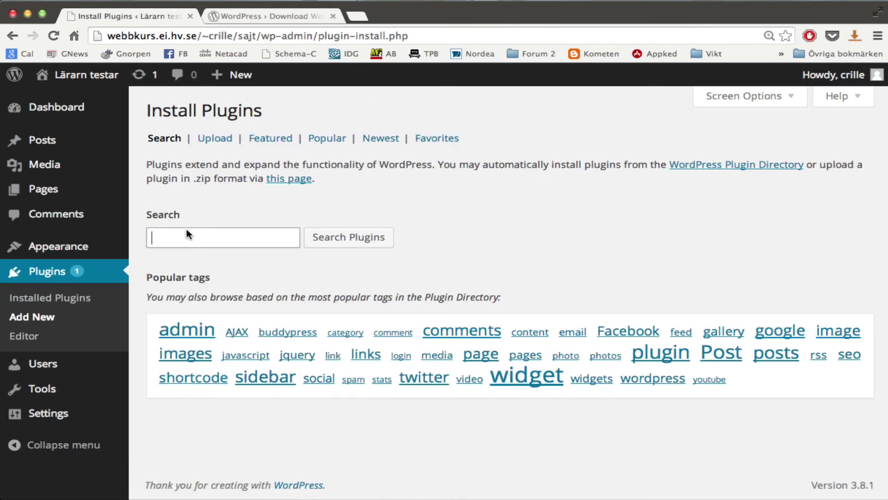
left_click(196, 236)
type("sfto")
key("BackSpace")
type("p")
key("Return")
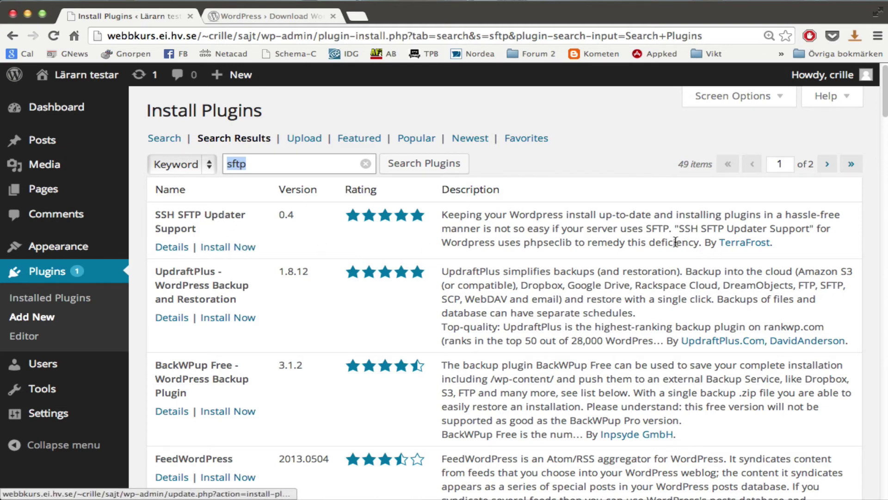
left_click(173, 247)
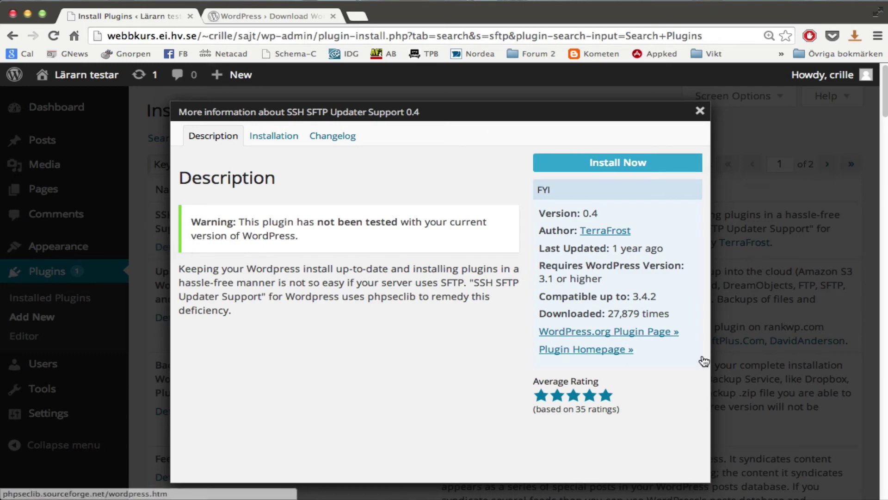
left_click(639, 333)
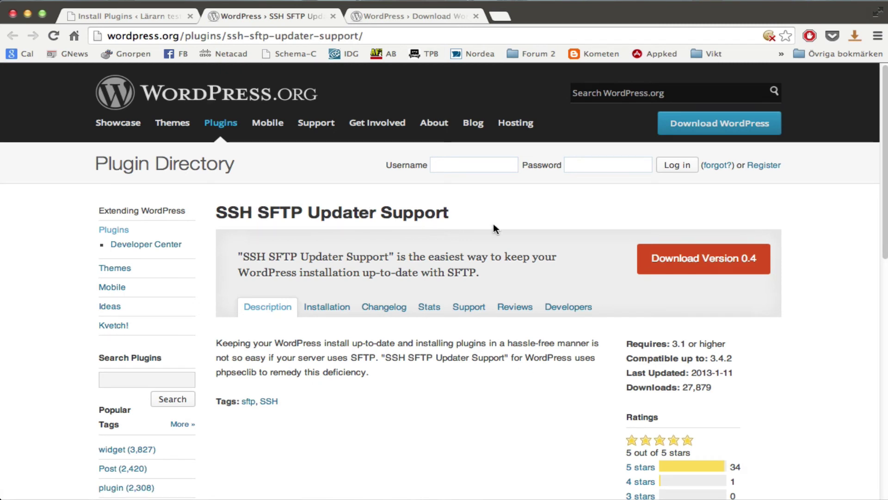
Save ssh-sftp-updater-support.0.4.zip into Hämtade filer, then hide the browser to reach the file windows.
right_click(732, 263)
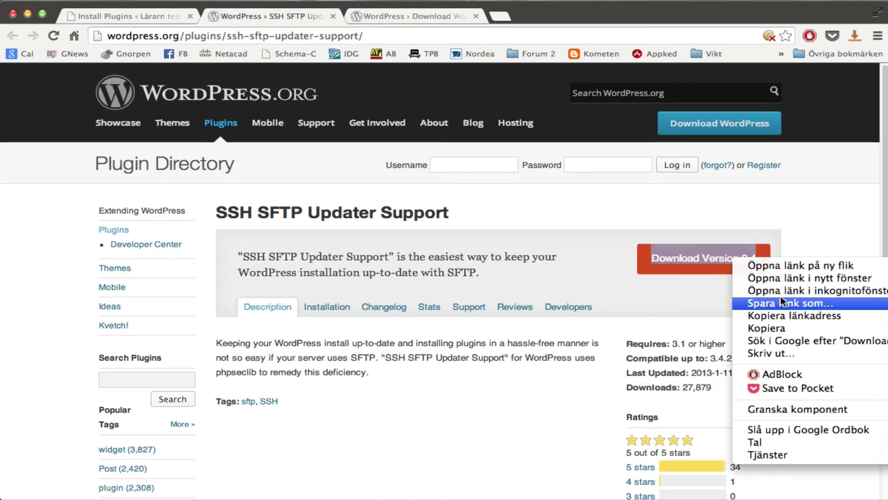
left_click(790, 304)
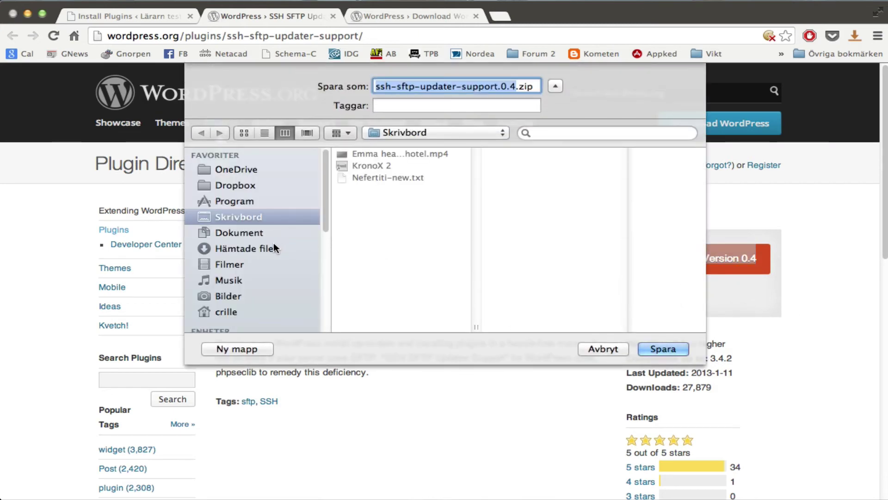
left_click(273, 246)
left_click(664, 349)
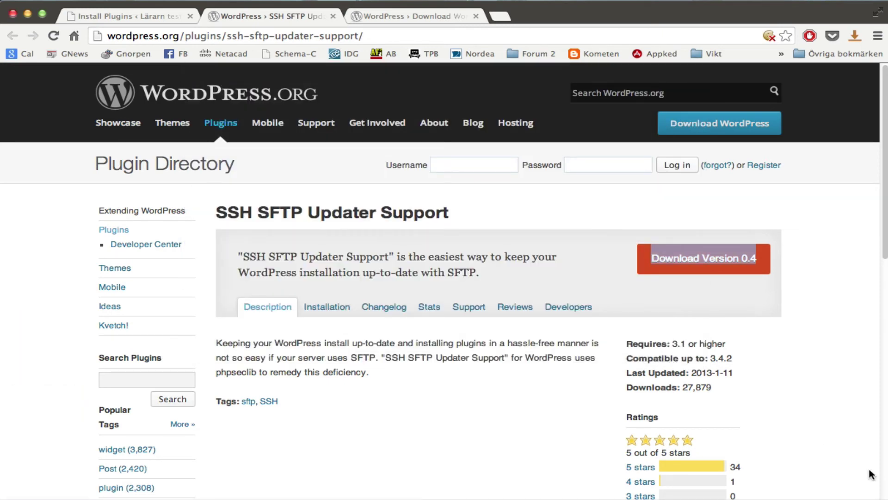
left_click(509, 413)
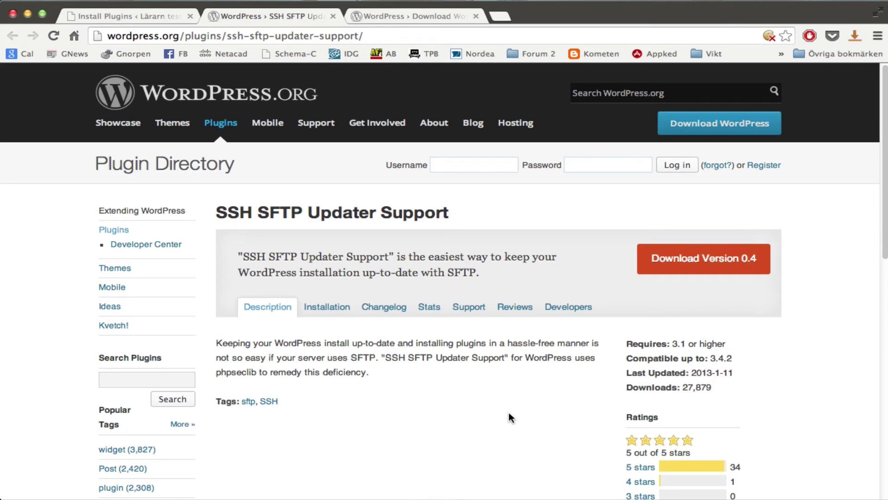
key("super+h")
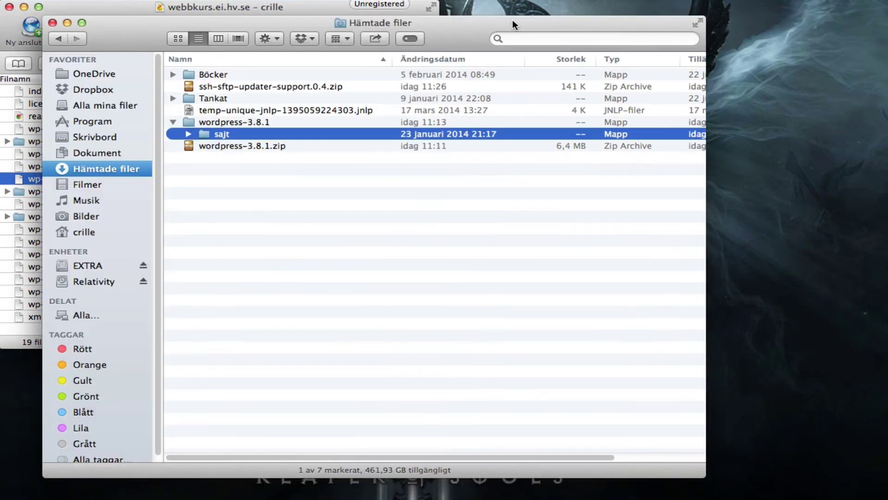
In Finder, expand the unpacked ssh-sftp-updater-support.0.4 folder and select the inner ssh-sftp-updater-support folder.
left_click(512, 21)
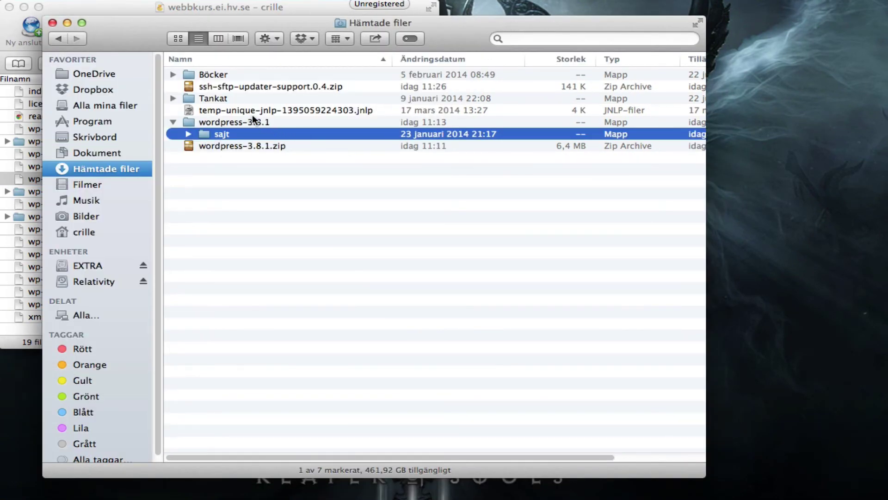
left_click(241, 86)
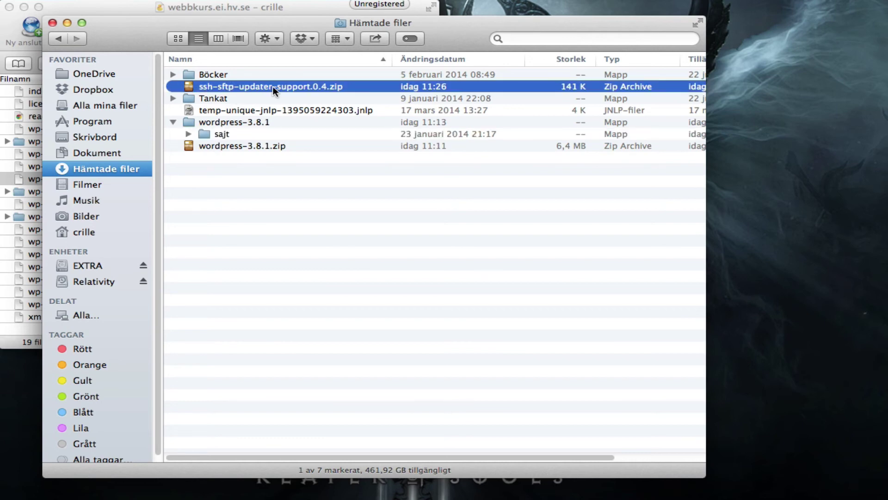
key("super+Tab")
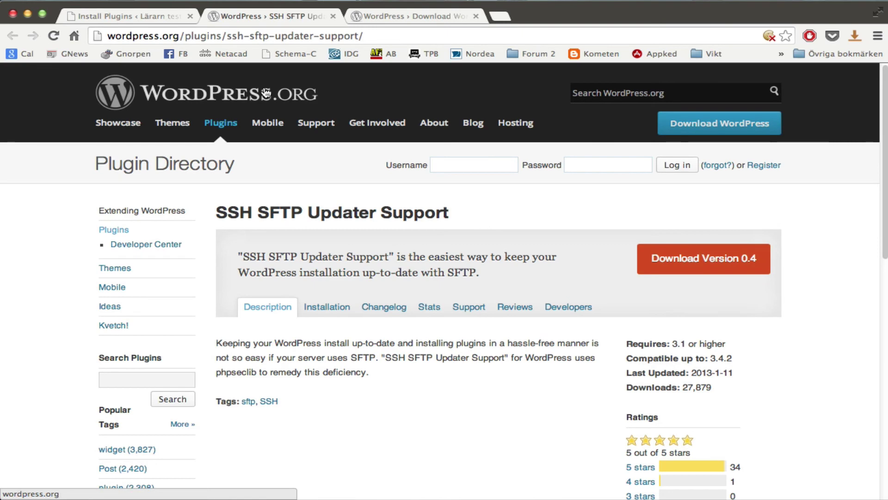
key("super+Tab")
left_click(173, 86)
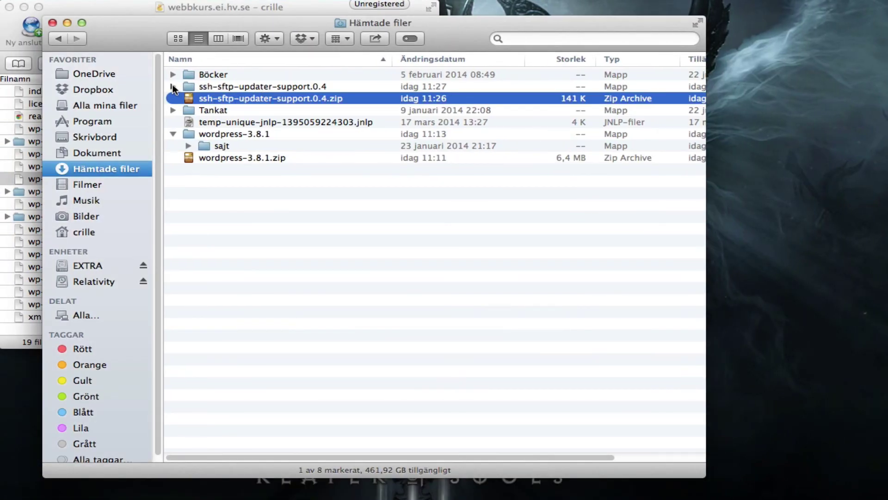
left_click(263, 99)
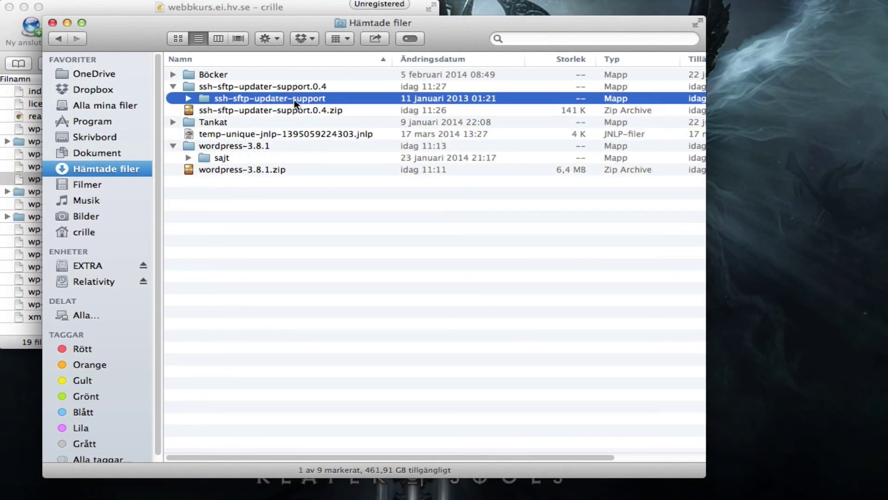
Open wp-content/plugins in Cyberduck and upload the ssh-sftp-updater-support folder into it.
left_click(117, 8)
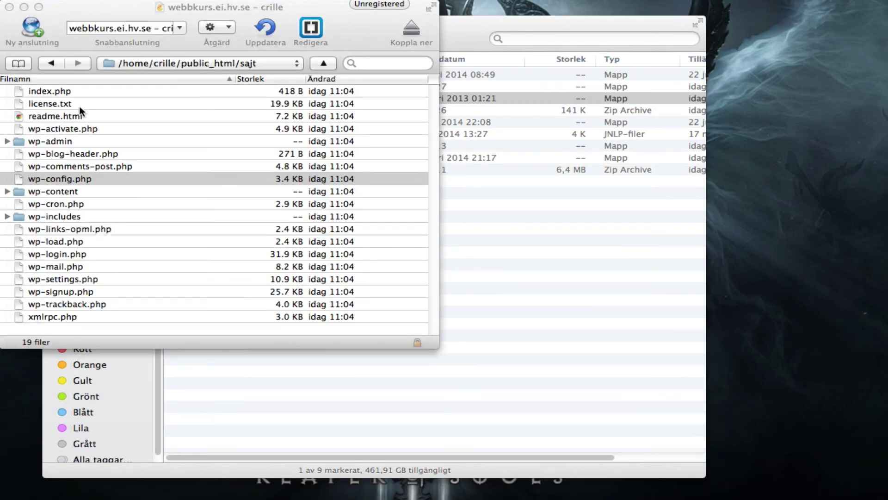
double_click(62, 191)
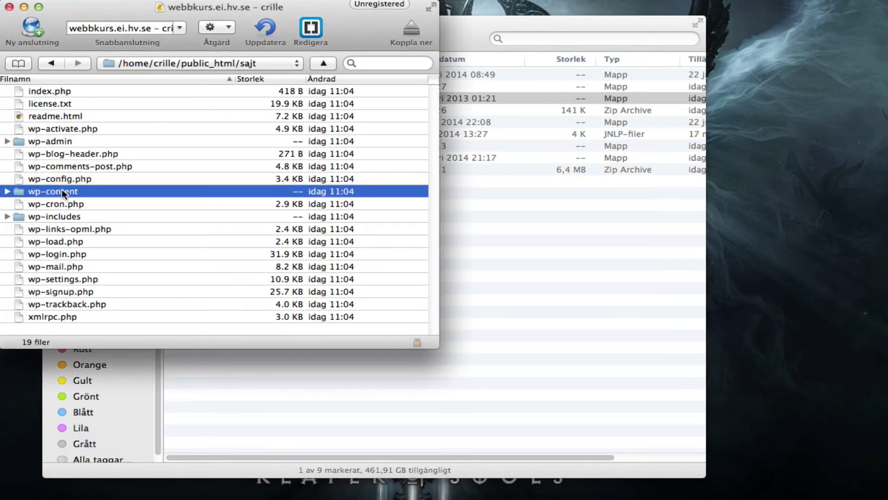
left_click(70, 104)
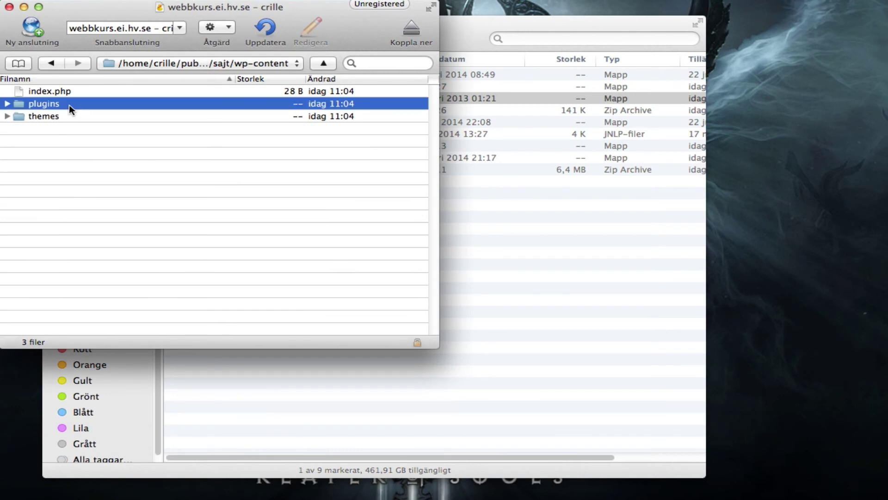
double_click(49, 104)
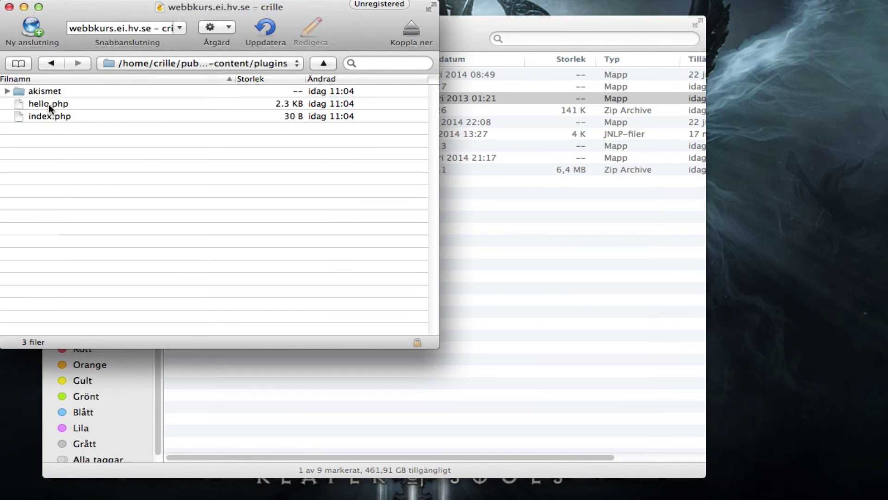
left_click(507, 27)
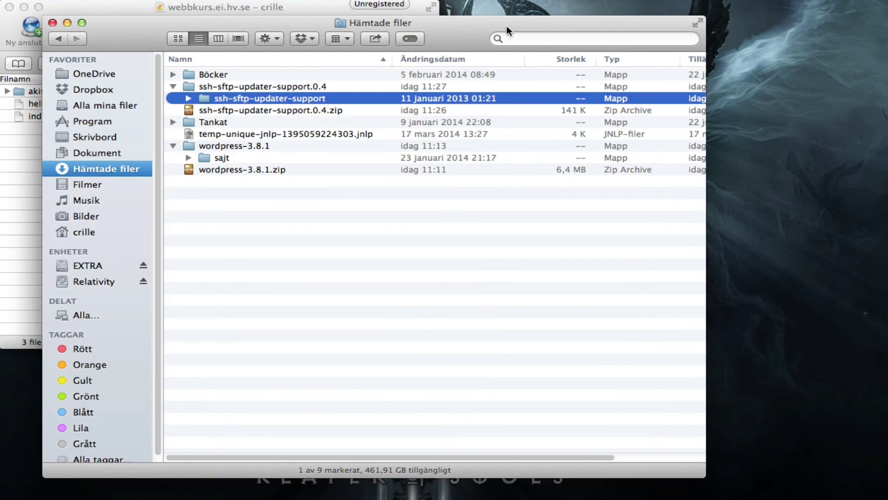
left_click_drag(222, 98, 21, 226)
left_click(317, 11)
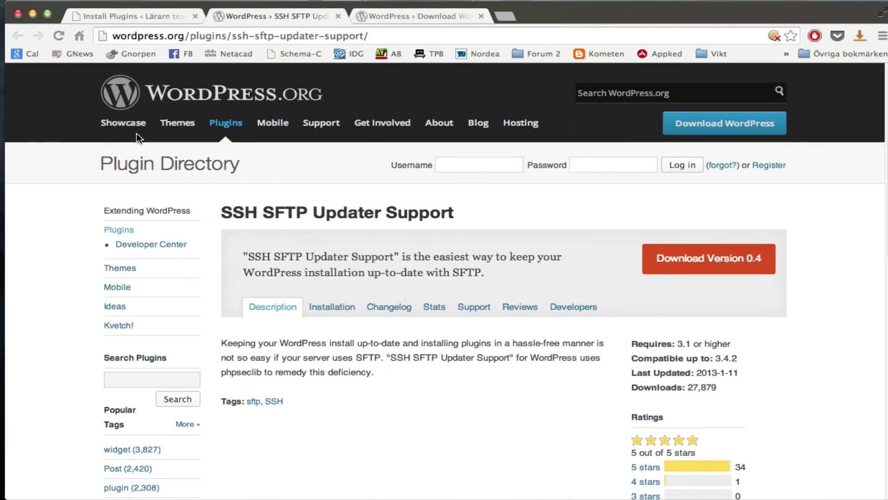
Close the plugin details, activate SSH SFTP Updater Support in Installed Plugins, and open Appearance > Themes.
left_click(127, 16)
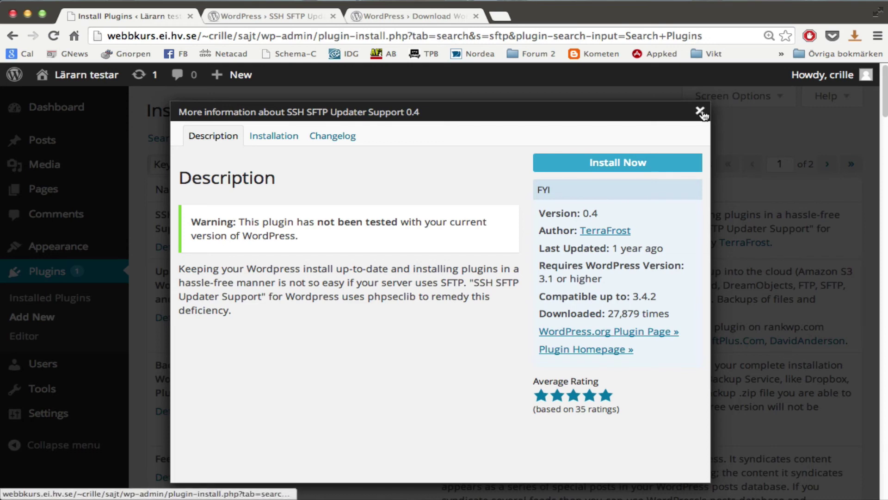
left_click(700, 110)
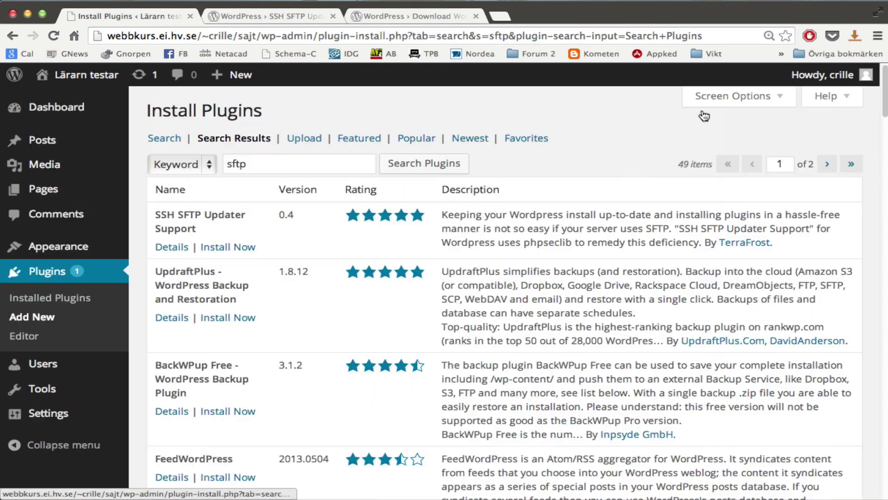
left_click(75, 299)
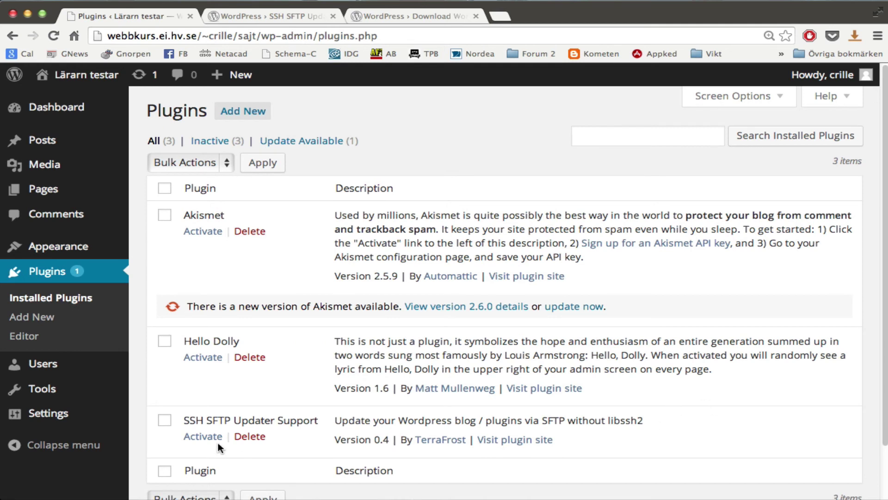
left_click_drag(195, 419, 306, 418)
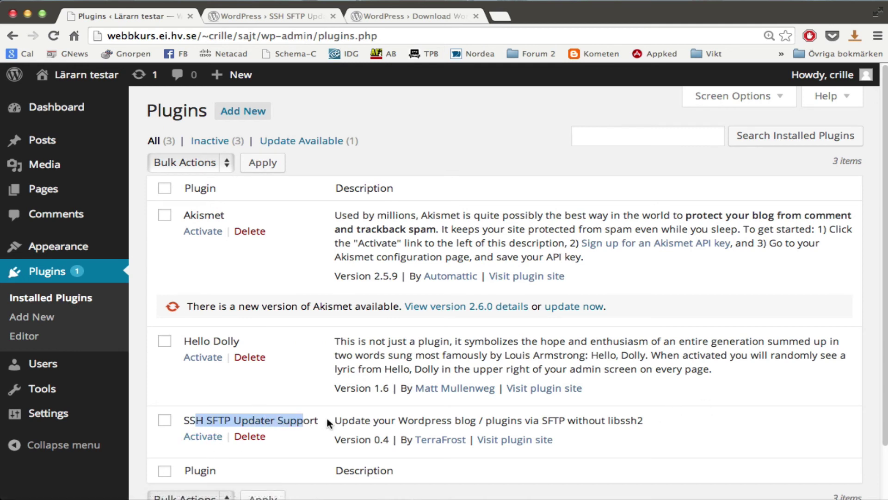
left_click(318, 420)
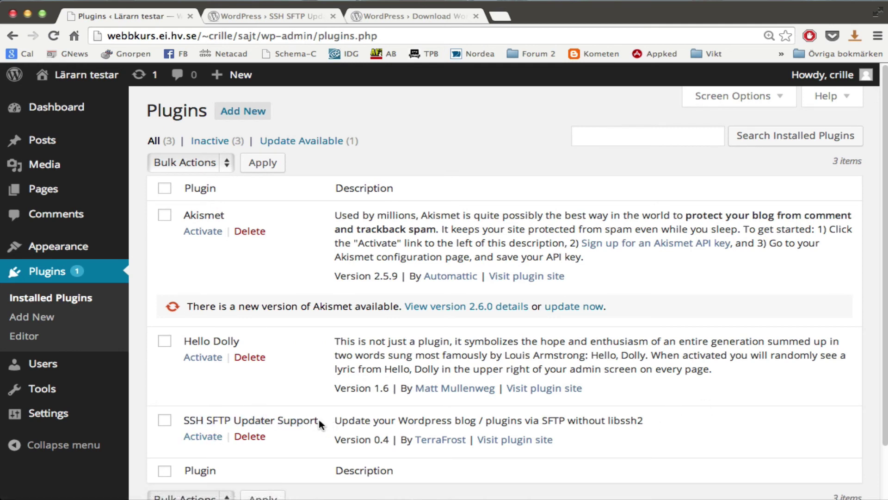
left_click(203, 438)
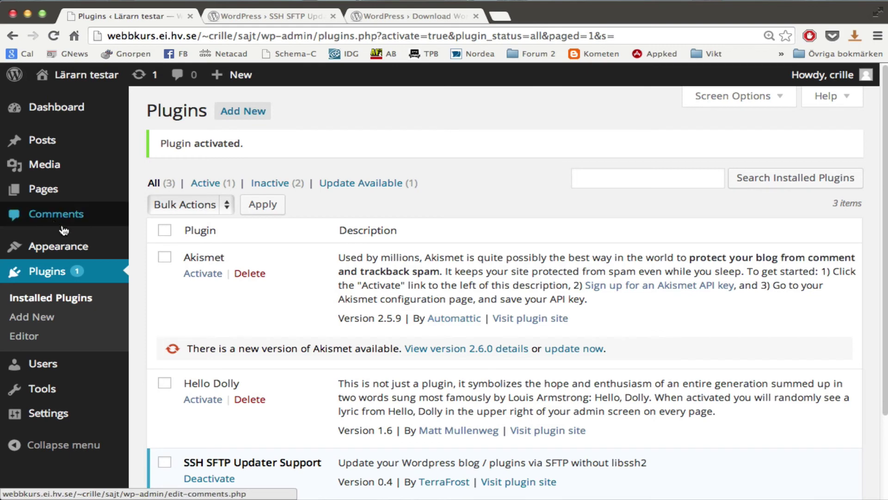
mouse_move(24, 245)
left_click(150, 246)
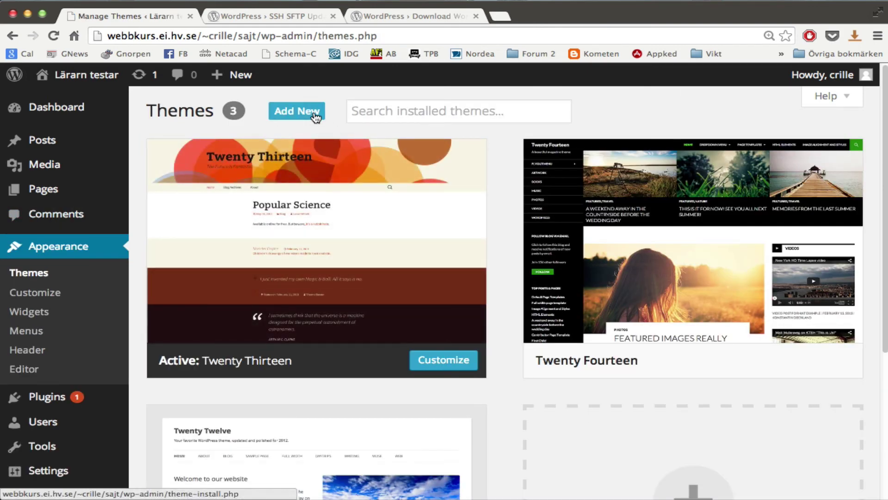
Install the featured Responsive theme, entering hostname localhost plus the server username and password.
left_click(316, 116)
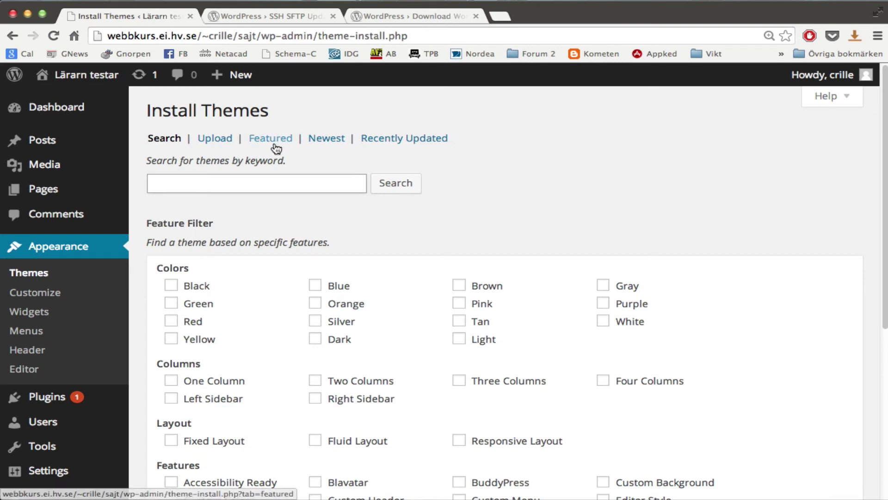
left_click(273, 139)
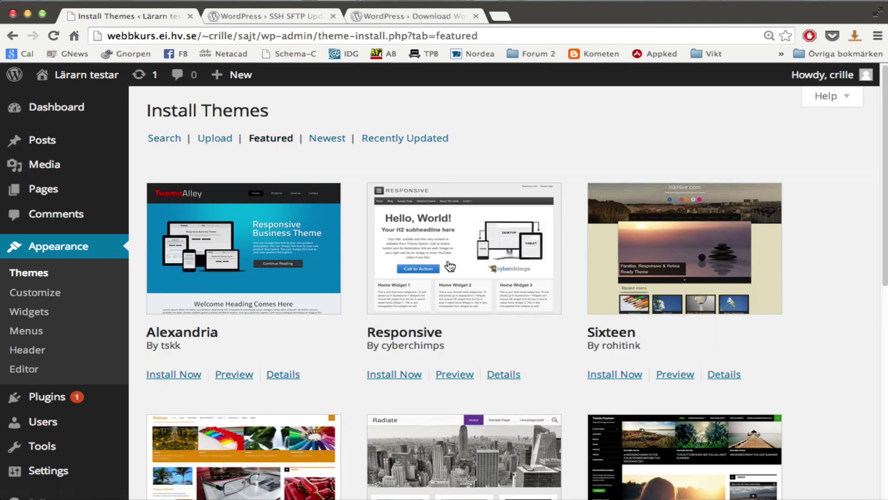
left_click(398, 375)
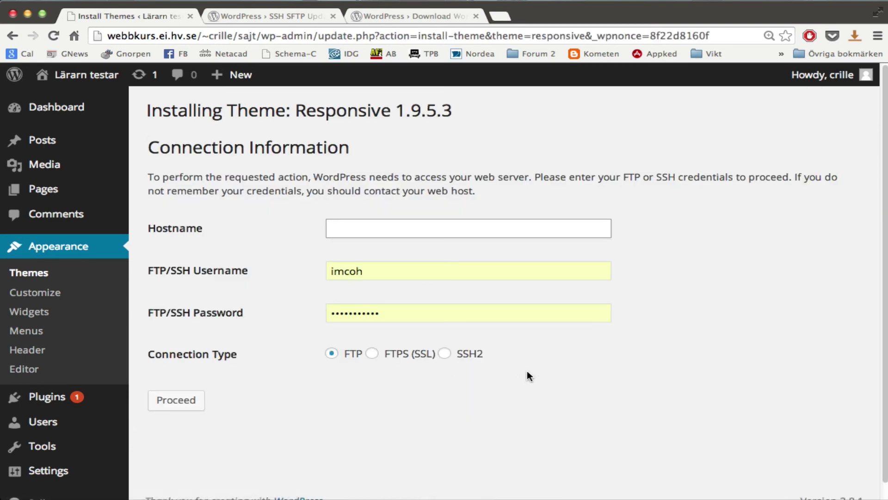
type("localhost")
key("Tab")
type("crille")
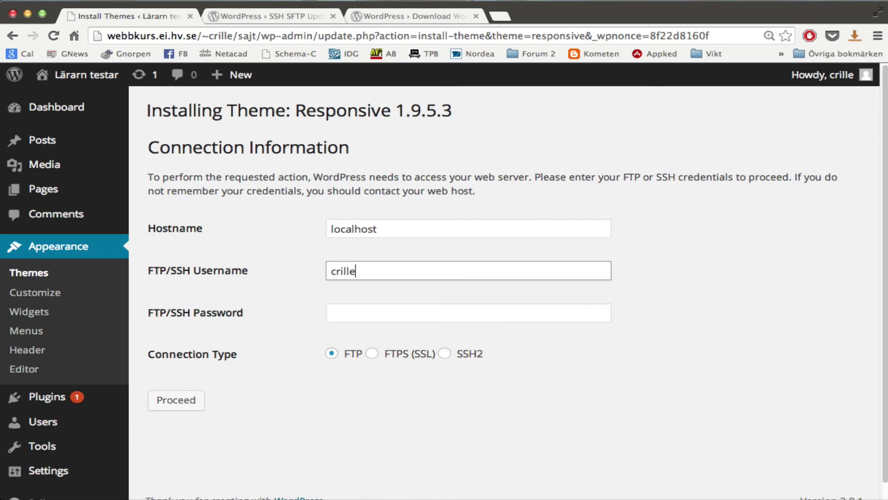
key("Tab")
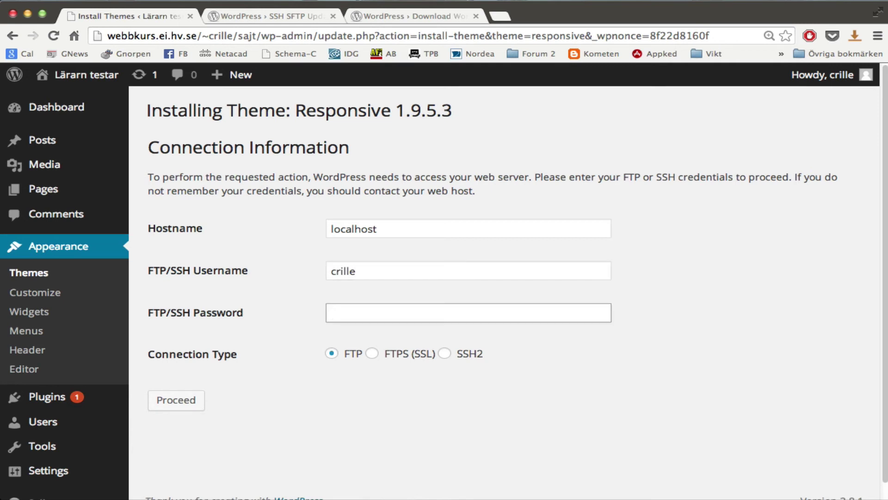
type("•••••••")
Choose SSH2, proceed with the installation, activate Responsive, and visit the front page.
left_click(444, 353)
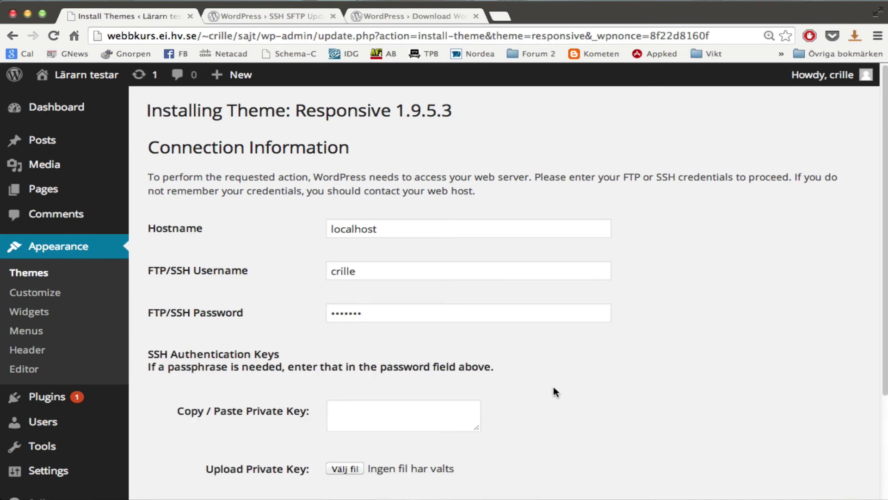
scroll(556, 391, "down", 5)
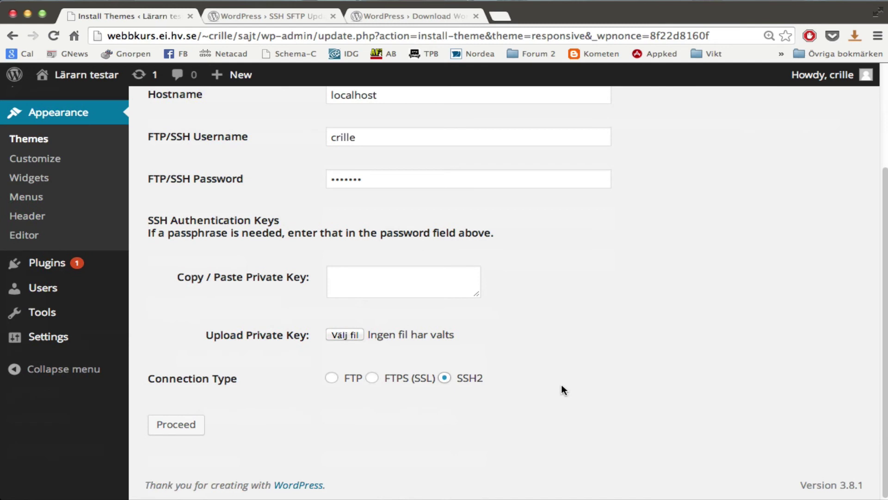
left_click(184, 428)
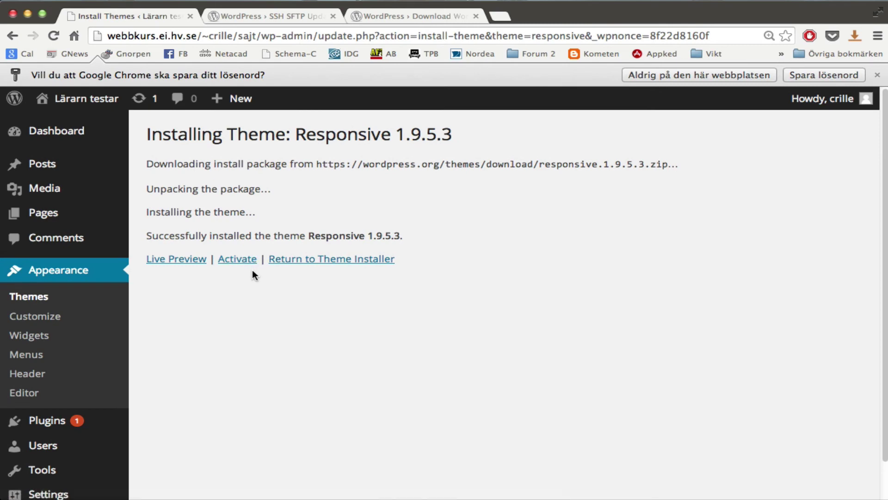
left_click(878, 74)
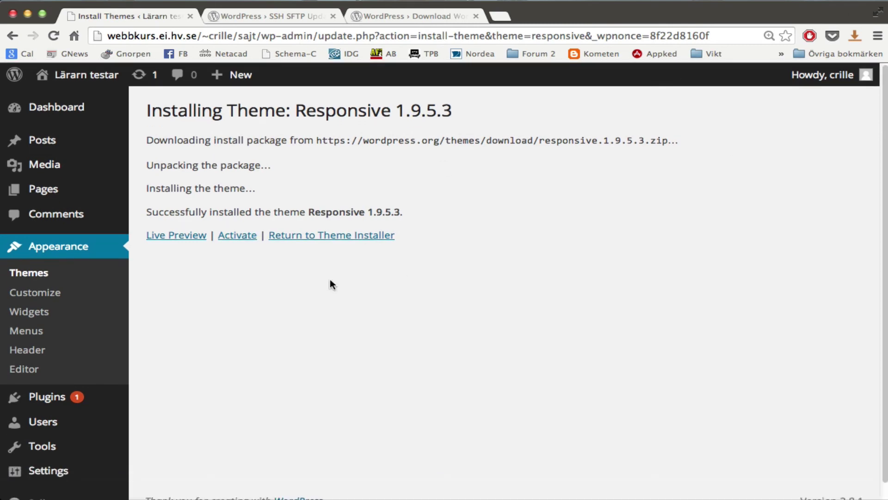
left_click(239, 241)
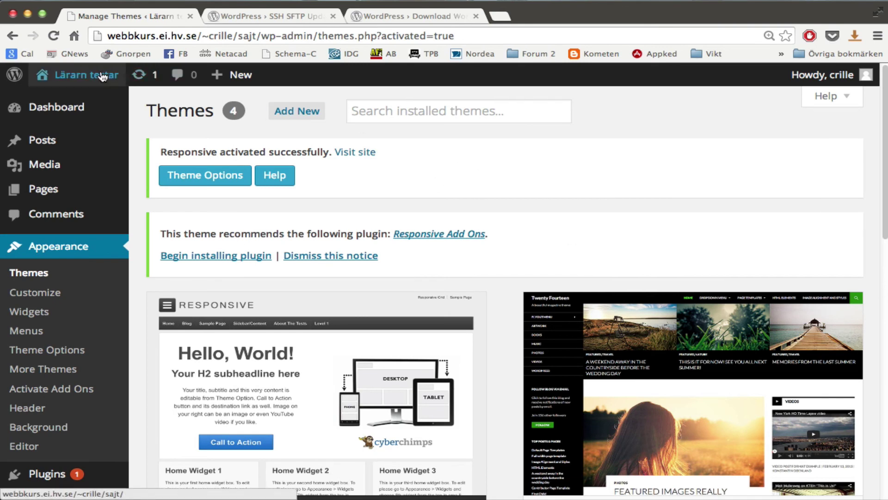
mouse_move(85, 74)
left_click(90, 96)
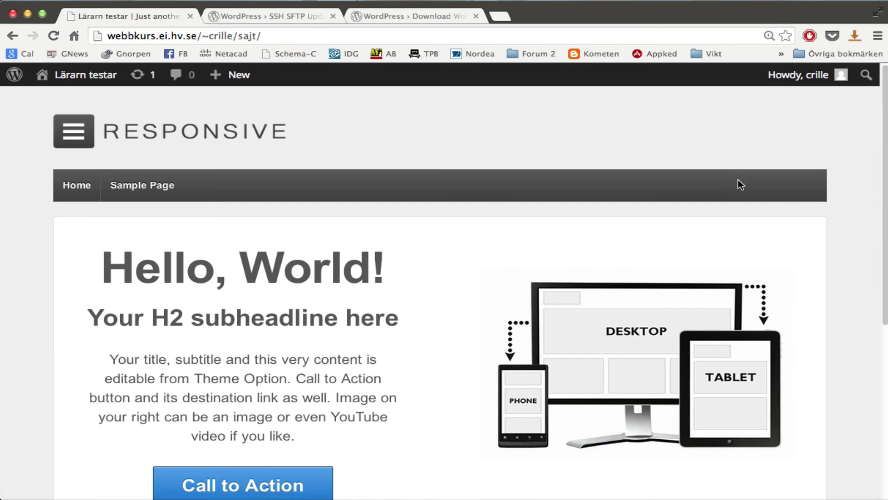
Scroll through the front page in the Responsive theme, then return to the admin Dashboard.
scroll(737, 180, "down", 6)
scroll(742, 182, "up", 6)
mouse_move(120, 83)
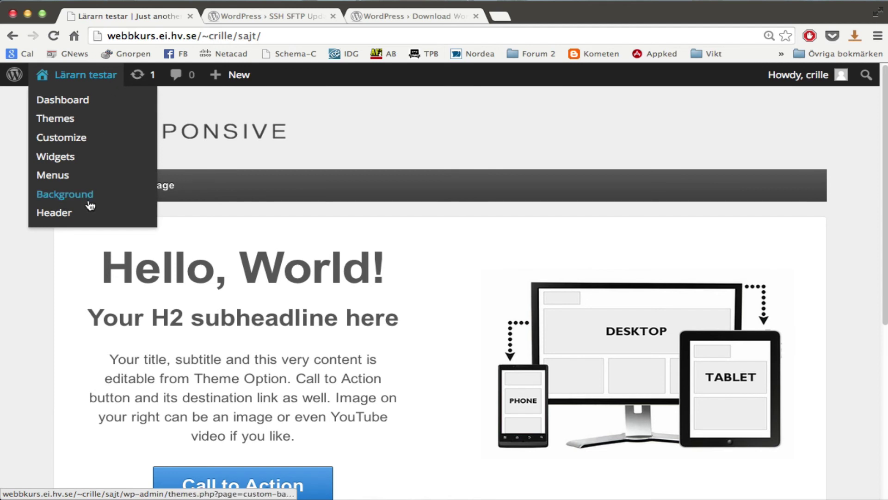
left_click(80, 106)
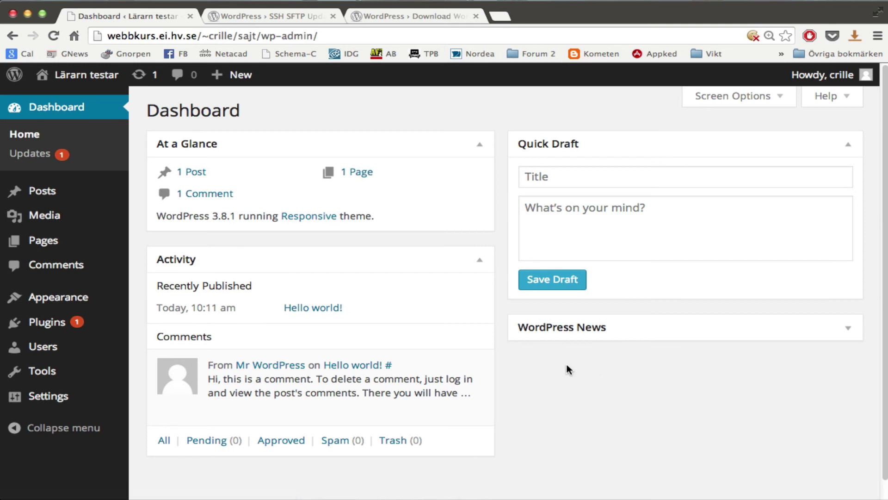
mouse_move(52, 329)
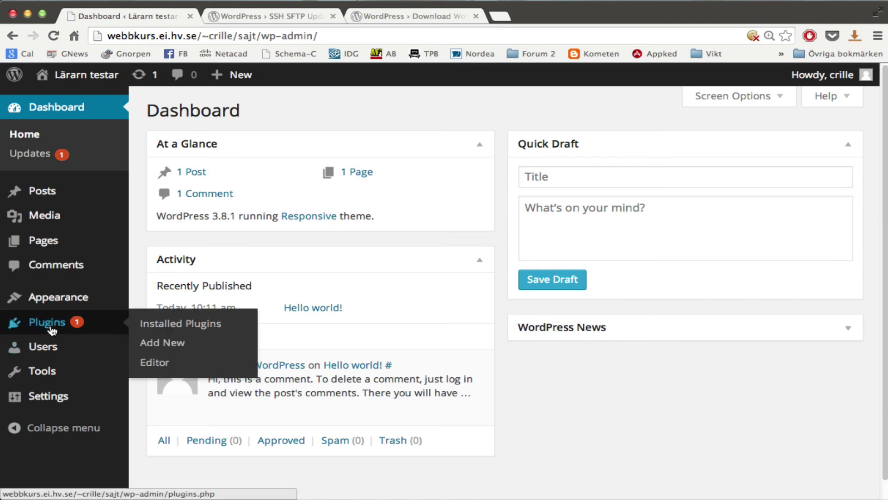
Update Akismet to 2.6.0 over SSH2 using the server password, then activate it.
left_click(186, 331)
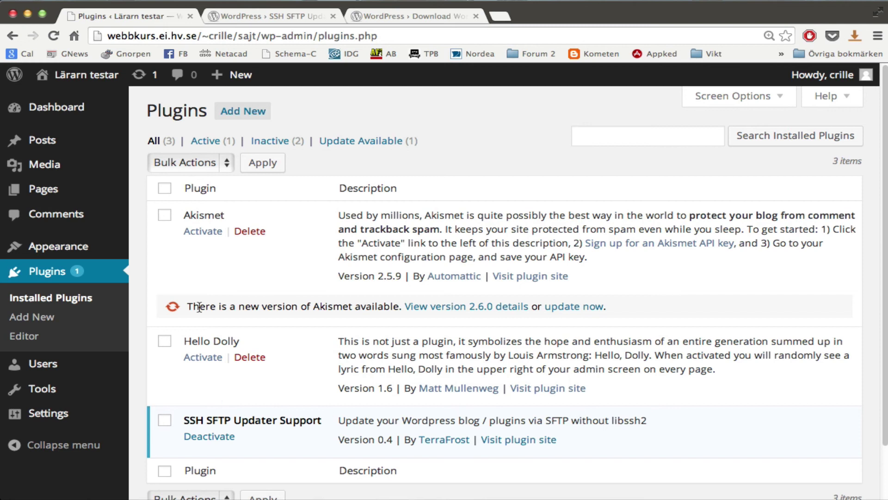
left_click(575, 306)
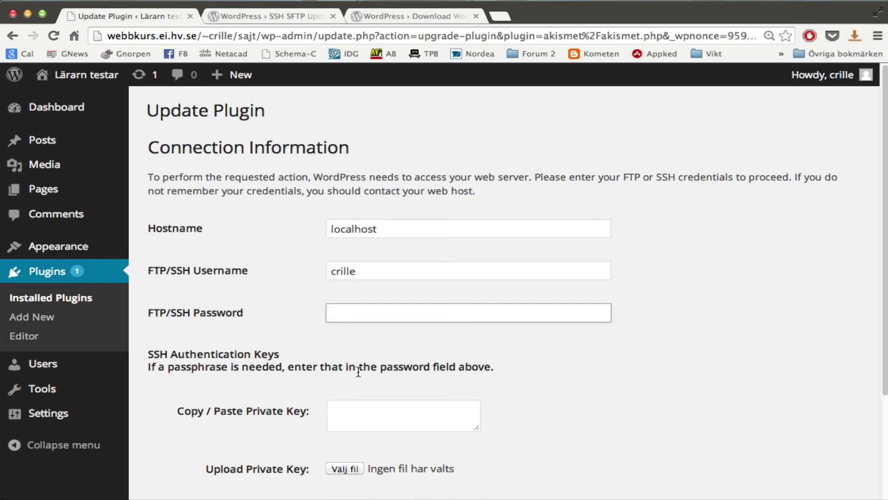
type("•••••••")
scroll(352, 365, "down", 3)
left_click(453, 378)
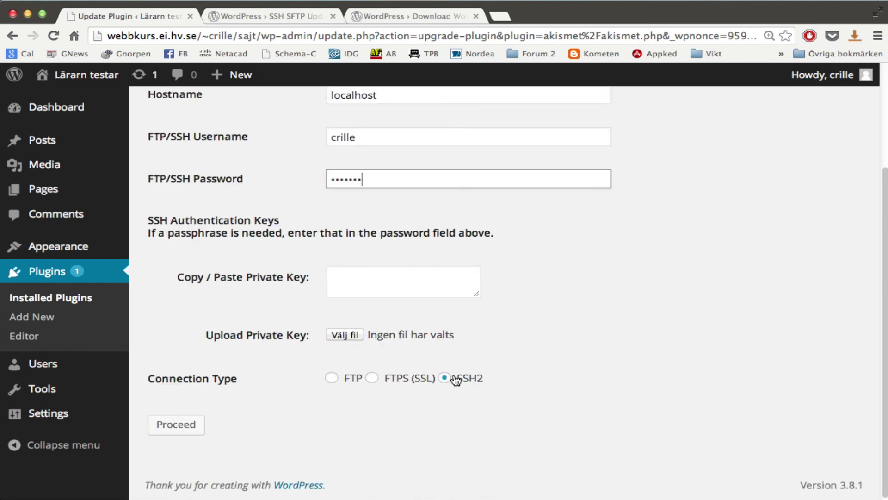
left_click(192, 429)
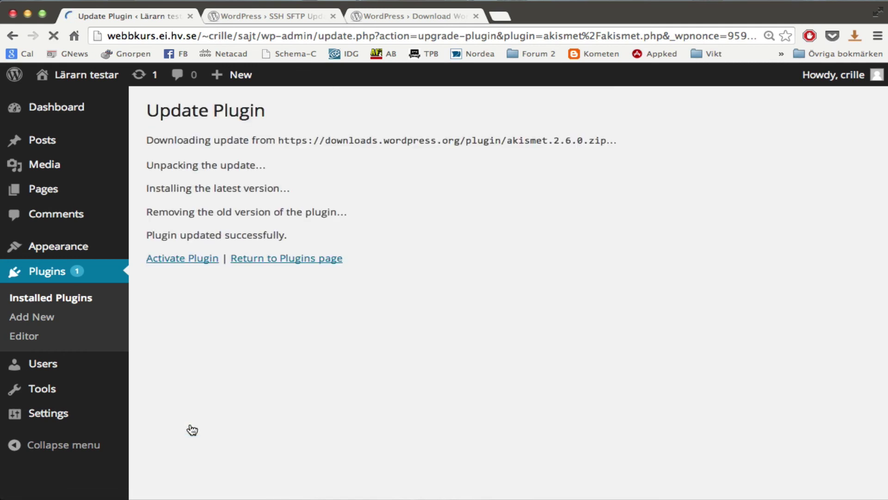
left_click(202, 263)
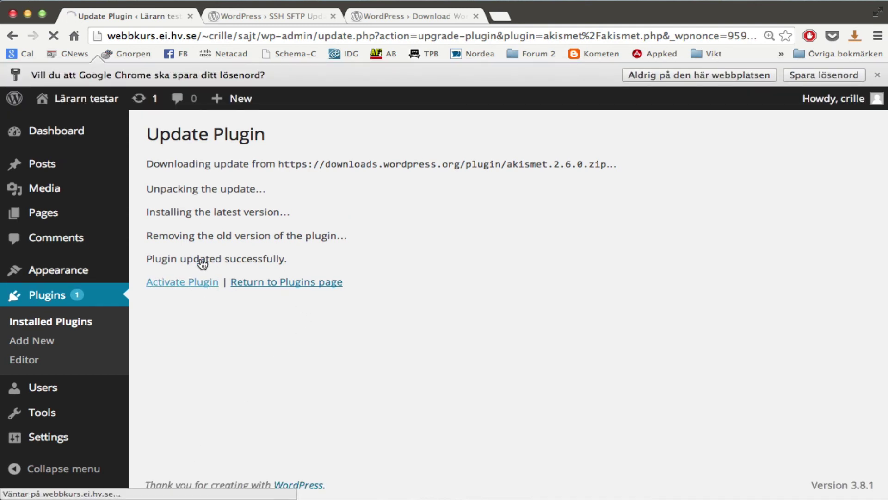
left_click(877, 75)
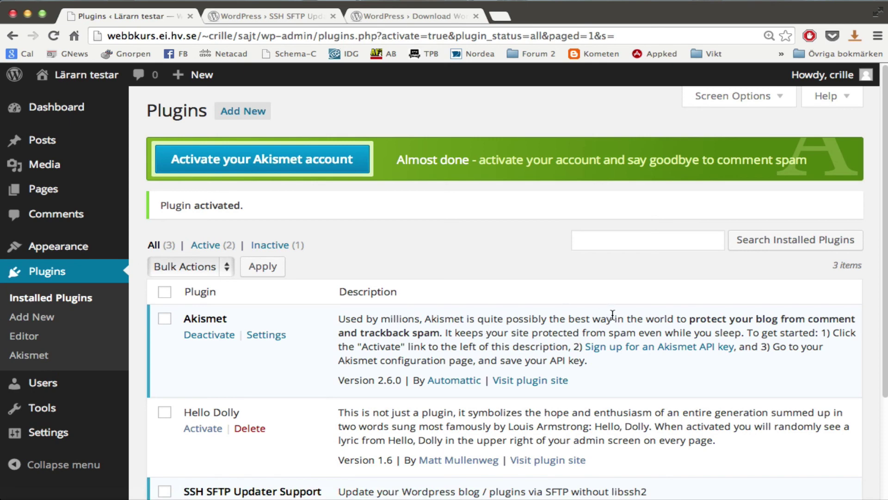
Scroll the Plugins page to check the three installed plugins, including Akismet 2.6.0.
scroll(613, 320, "down", 1)
scroll(615, 320, "up", 1)
scroll(487, 265, "down", 5)
scroll(488, 265, "up", 5)
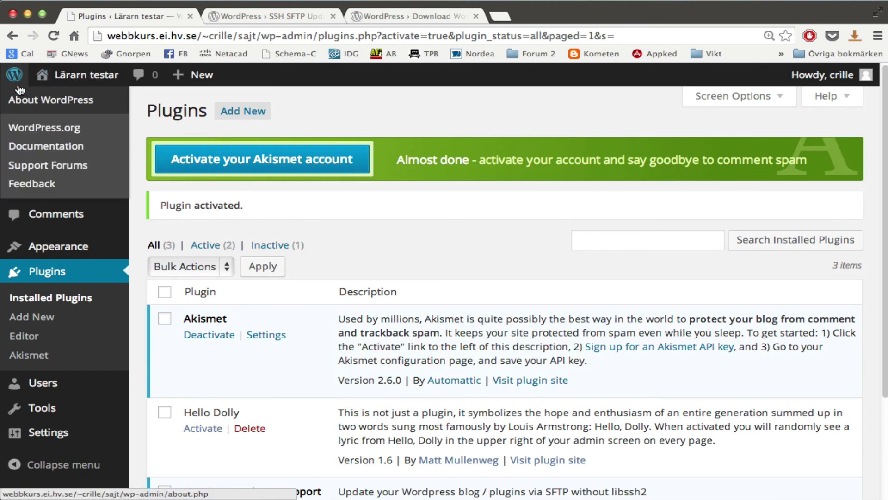
Publish a new post 'Lärarn testar WP' with body 'Nu skriver jag en liten post.', then view it.
mouse_move(199, 75)
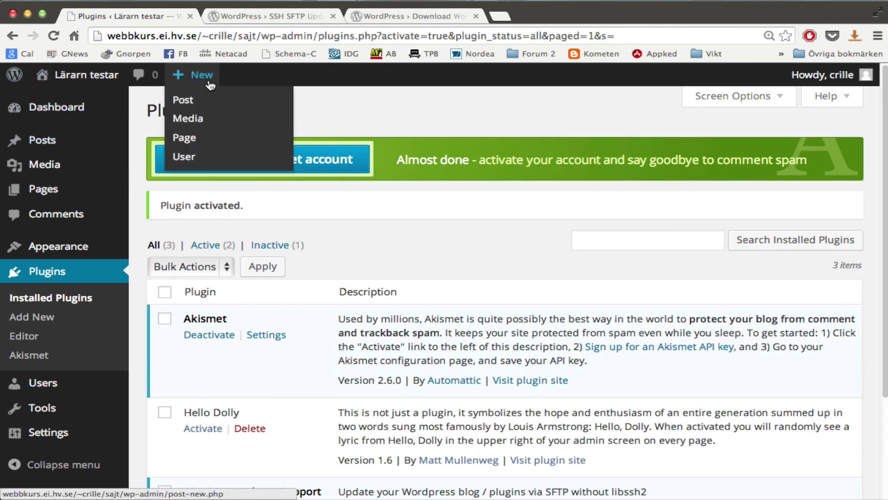
left_click(193, 100)
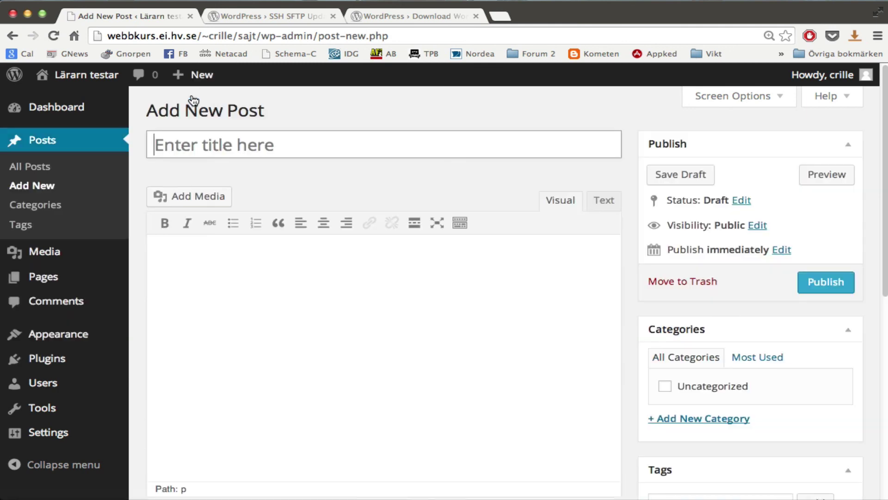
key("shift")
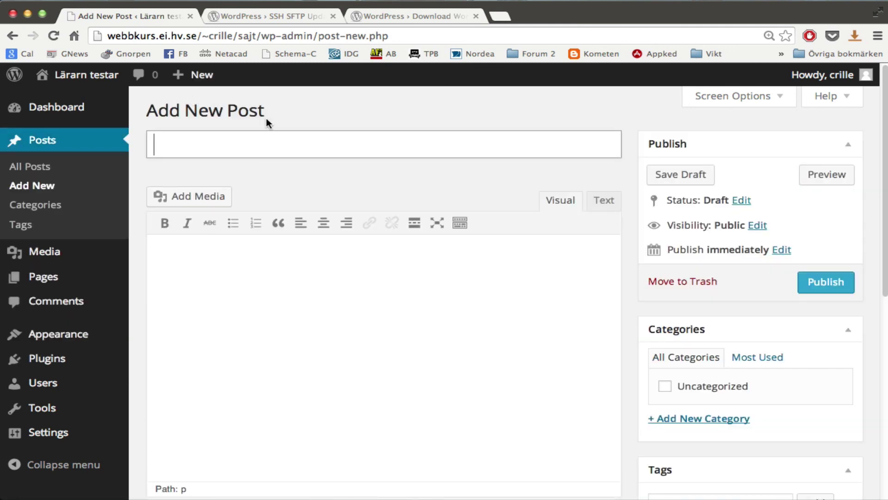
type("Lärarn testar WP")
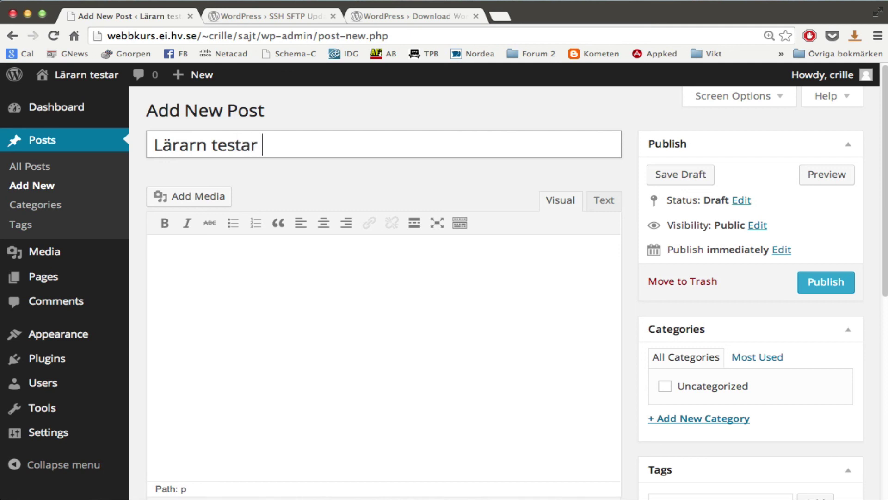
left_click(269, 320)
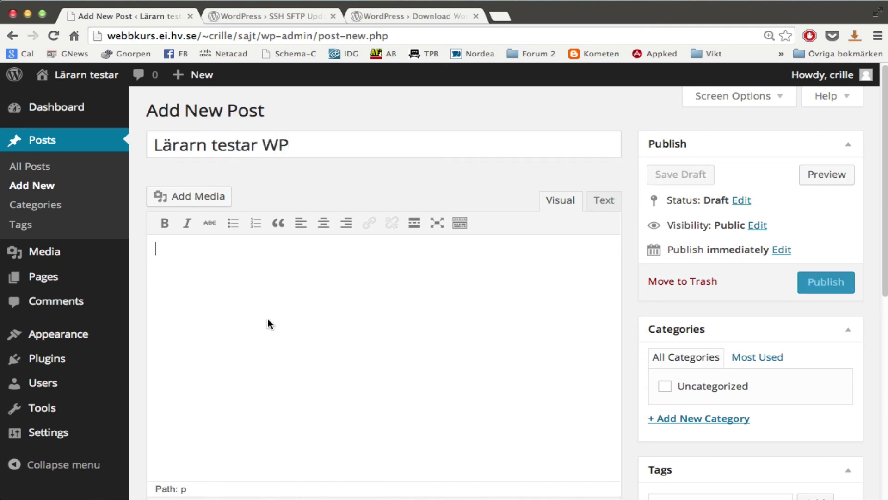
type("Nu skriv")
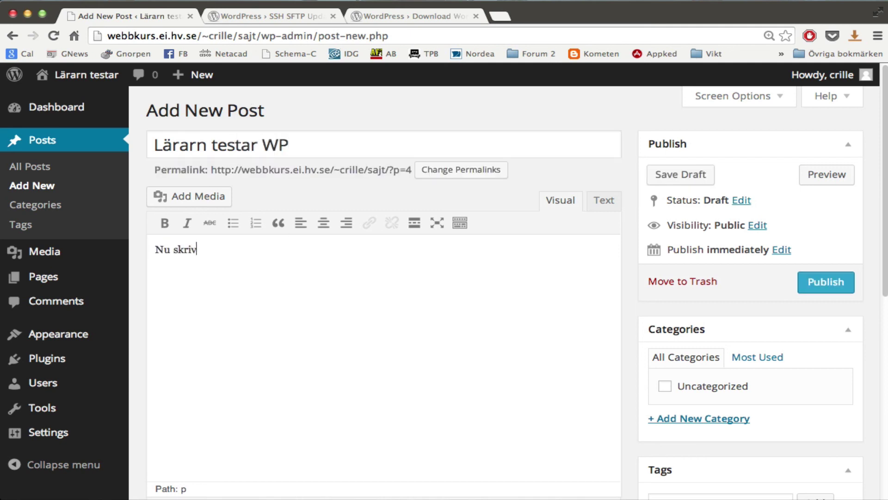
type("er jag en liten post")
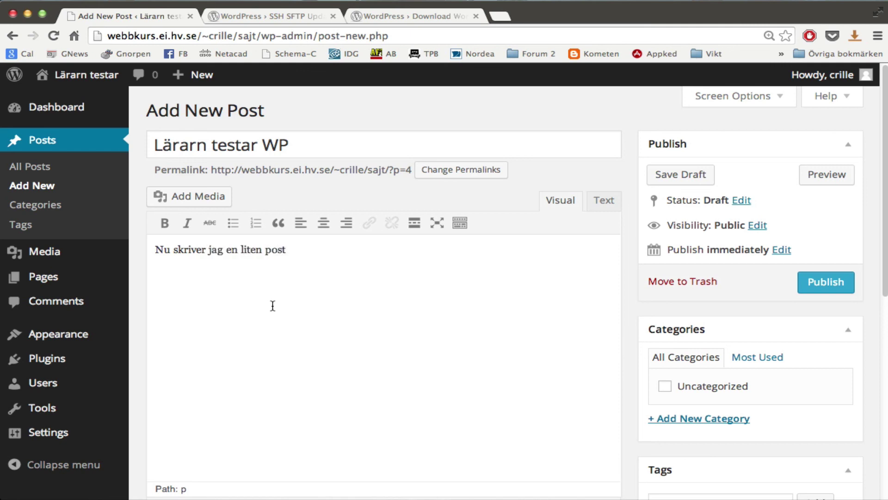
type(".")
left_click(837, 291)
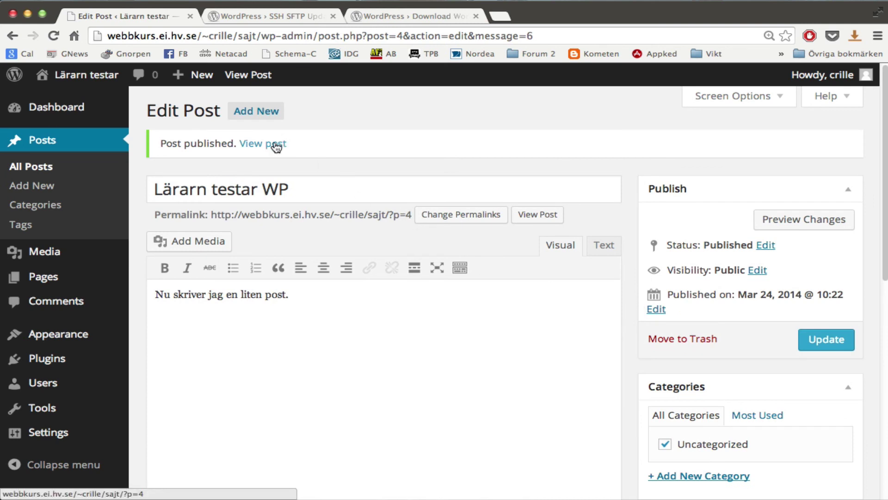
left_click(273, 144)
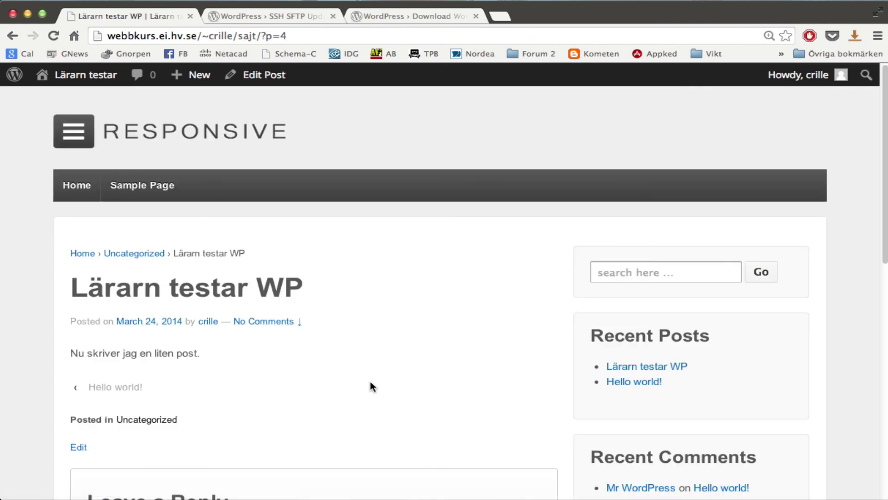
Scroll through the published post on the live site, then open the Widgets page.
scroll(370, 386, "down", 1)
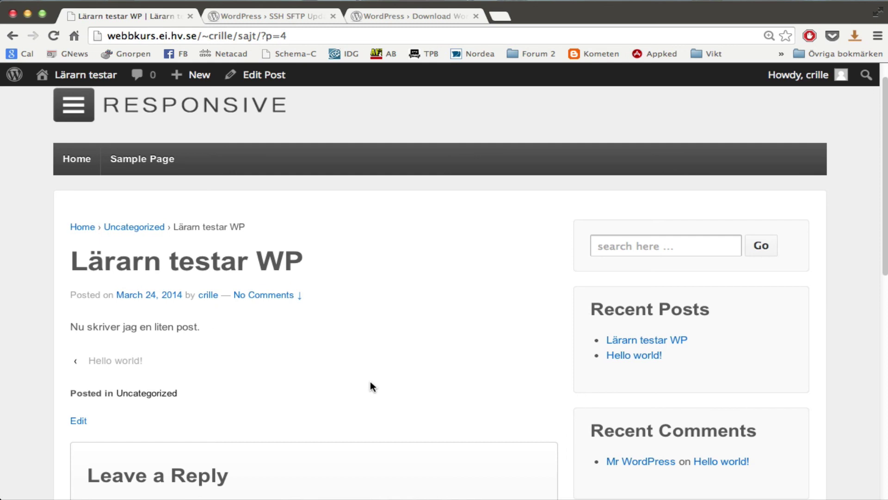
scroll(370, 386, "down", 8)
scroll(370, 384, "down", 10)
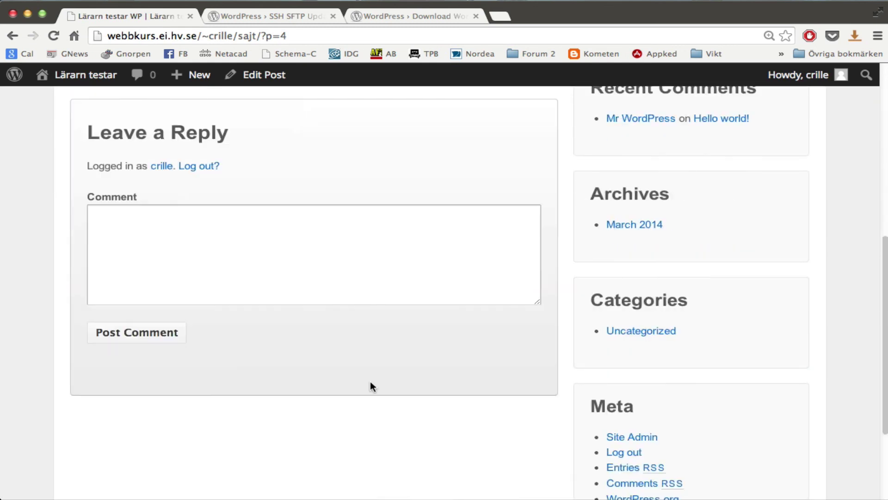
scroll(372, 385, "up", 19)
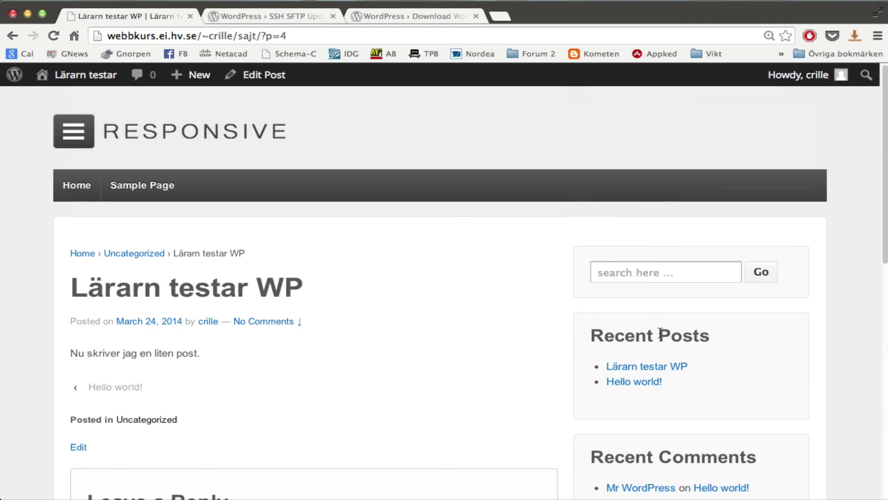
scroll(703, 346, "down", 19)
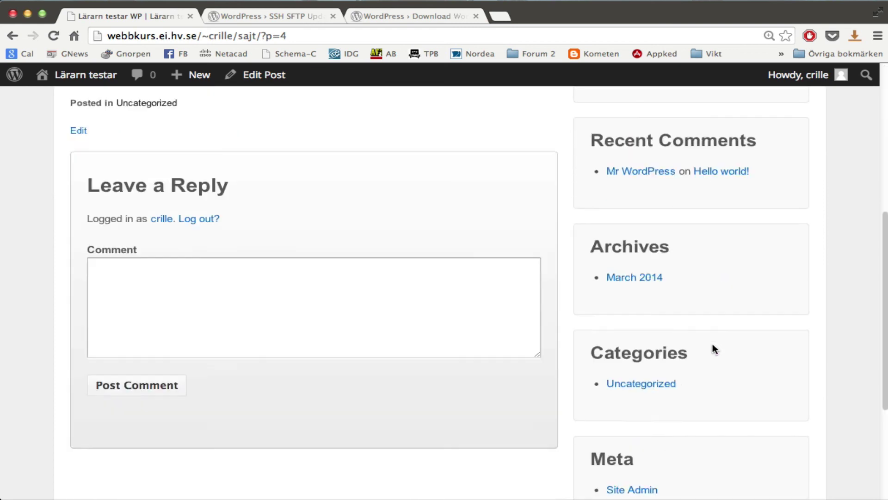
scroll(715, 350, "up", 19)
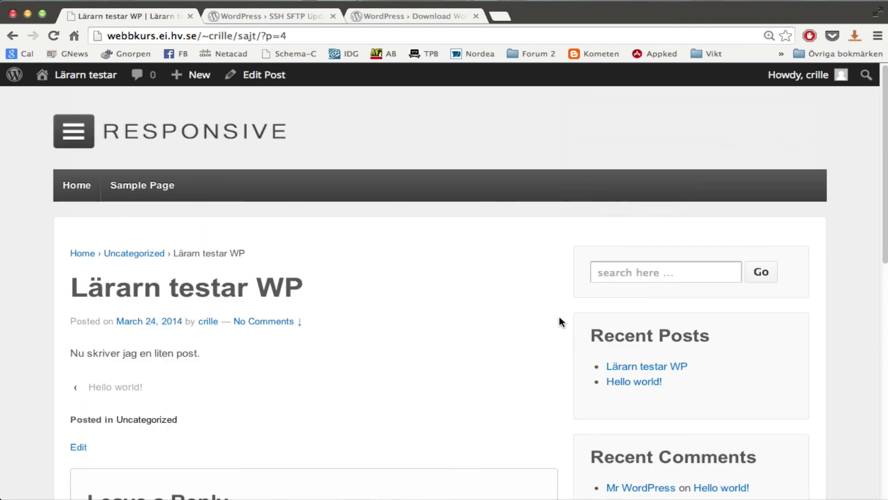
mouse_move(97, 75)
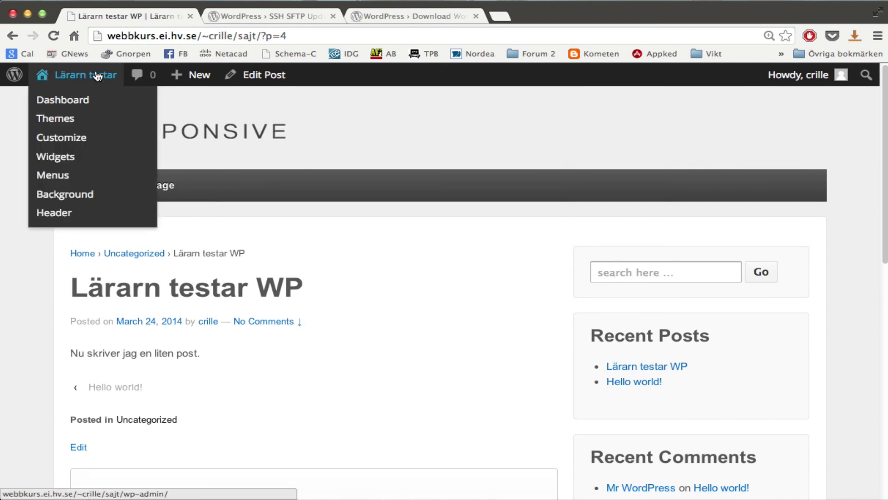
left_click(67, 161)
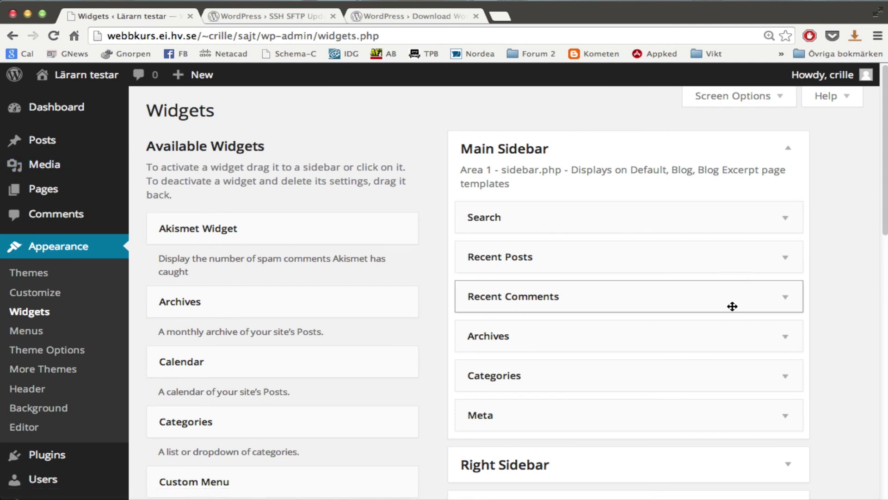
Drag the Meta widget up above Search at the top of Main Sidebar.
scroll(841, 343, "down", 1)
mouse_move(545, 282)
left_mouse_down()
mouse_move(275, 260)
mouse_move(590, 277)
mouse_move(558, 273)
left_mouse_up()
left_click_drag(537, 385, 549, 176)
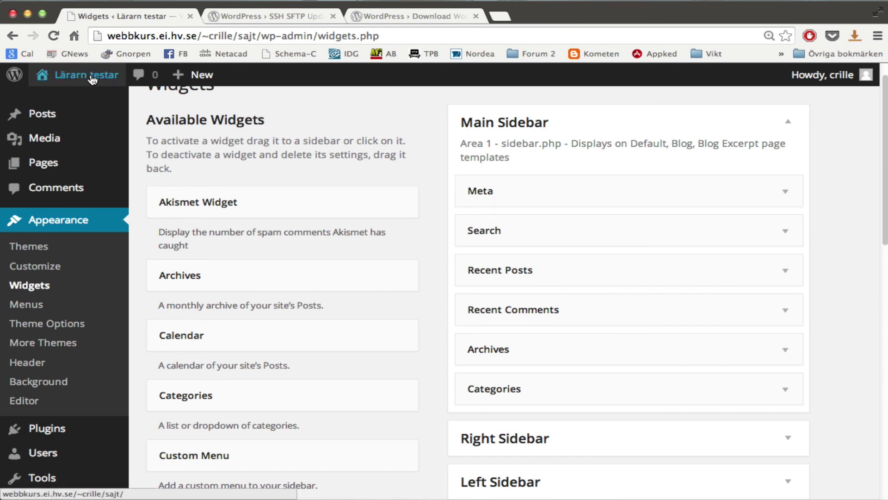
Visit the site's front page to check the reordered sidebar.
mouse_move(88, 75)
left_click(73, 100)
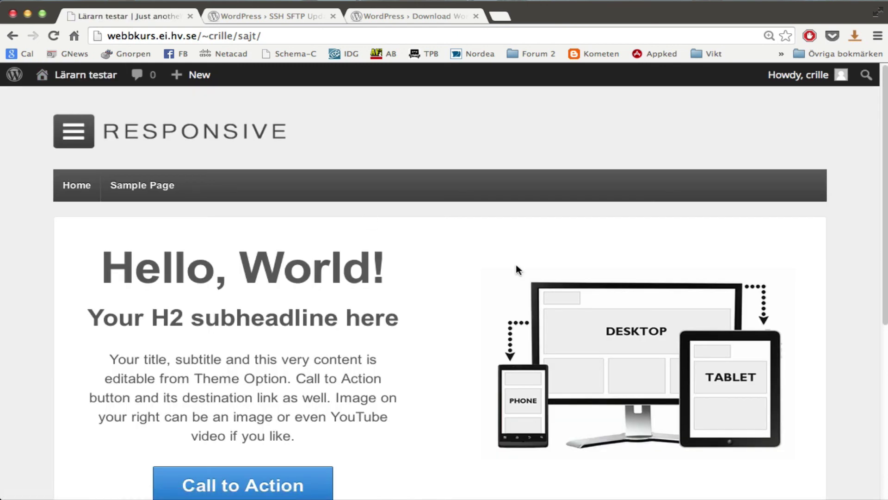
scroll(784, 321, "down", 5)
scroll(784, 321, "up", 5)
From the Dashboard's All Posts list, view the 'Lärarn testar WP' post on the site.
mouse_move(106, 76)
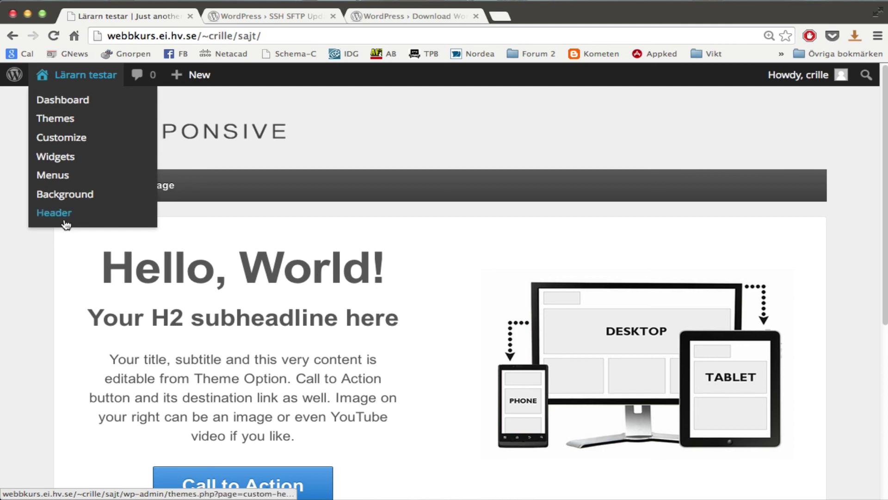
left_click(85, 101)
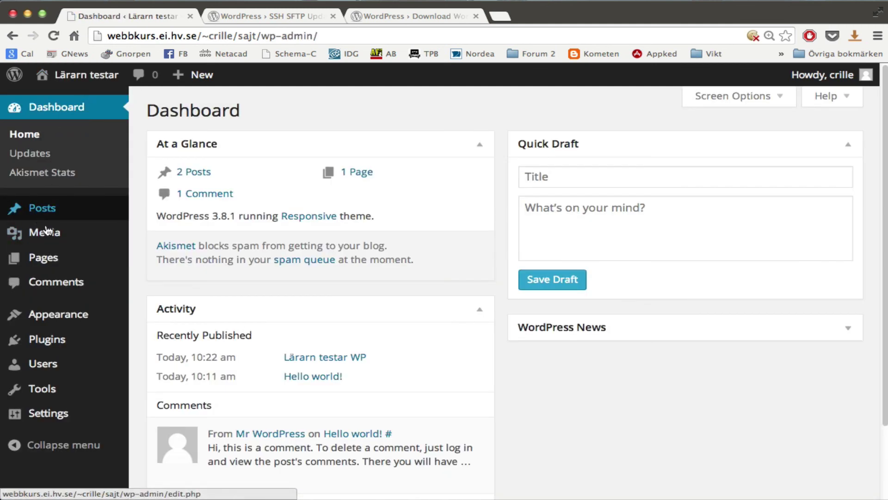
mouse_move(50, 209)
left_click(177, 206)
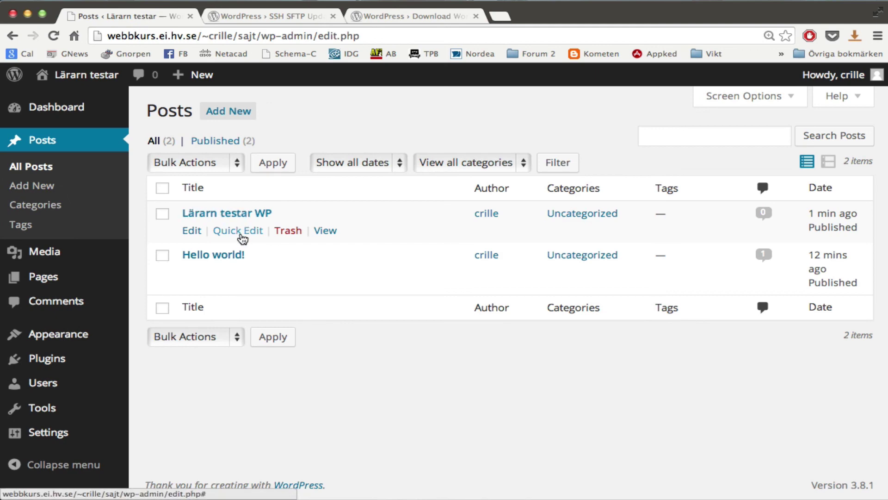
left_click(326, 231)
scroll(882, 384, "down", 3)
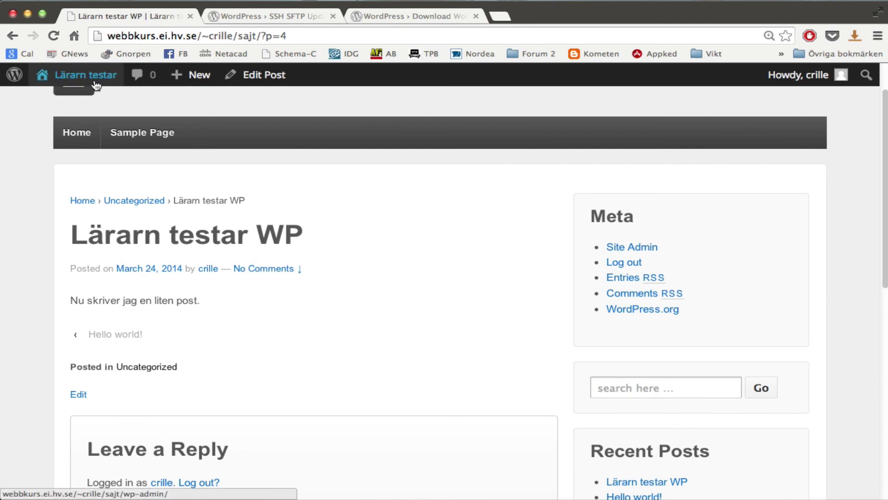
Reopen the Widgets page and review Main Sidebar (Meta first) and the Right, Left and Home areas.
mouse_move(83, 74)
left_click(78, 159)
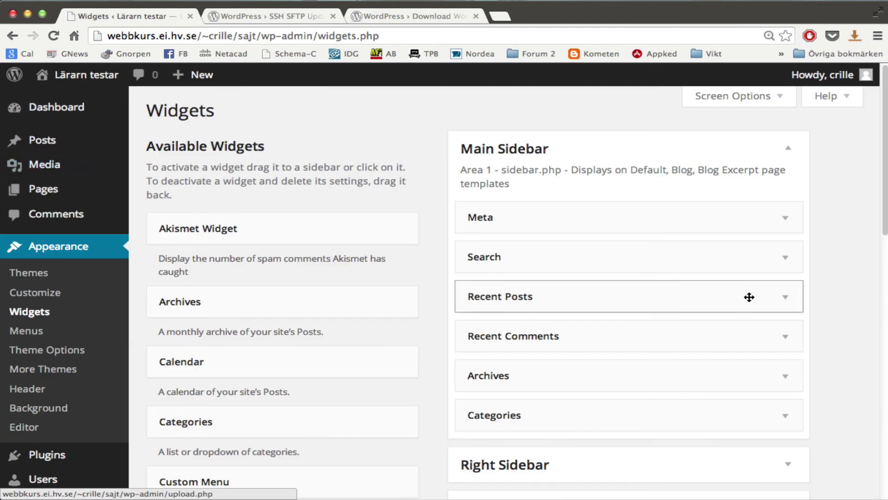
scroll(750, 296, "down", 5)
scroll(759, 319, "down", 8)
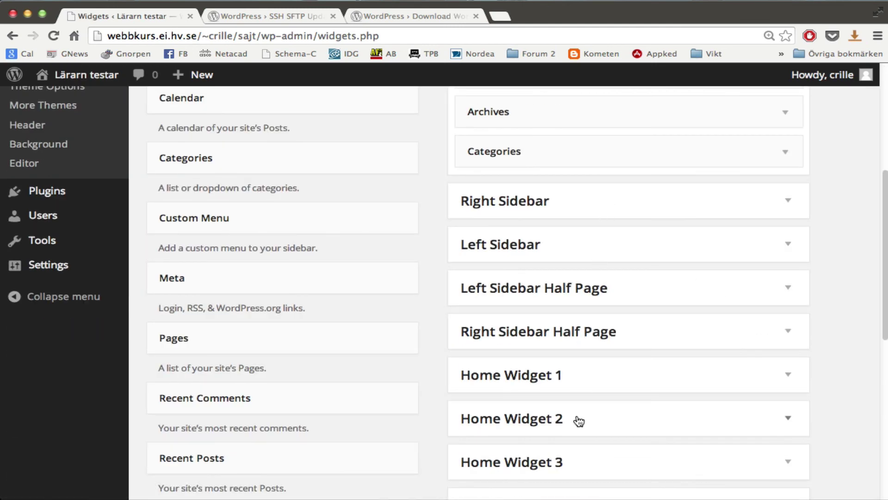
scroll(637, 303, "up", 11)
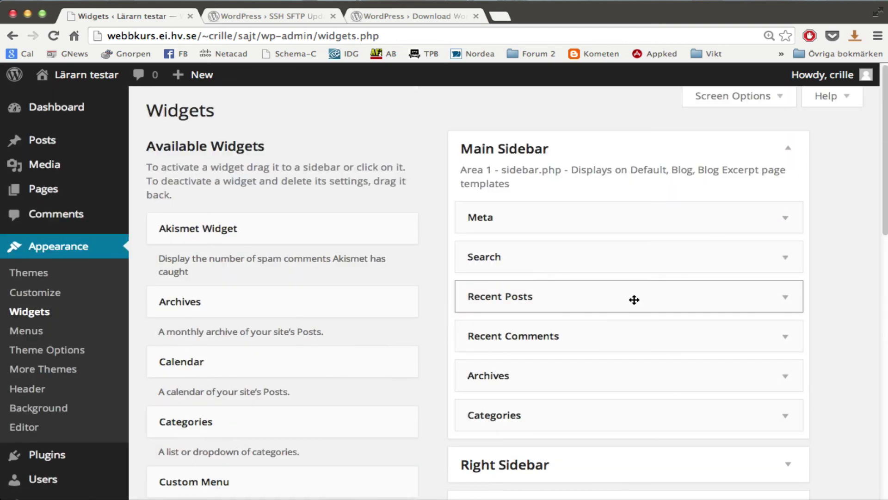